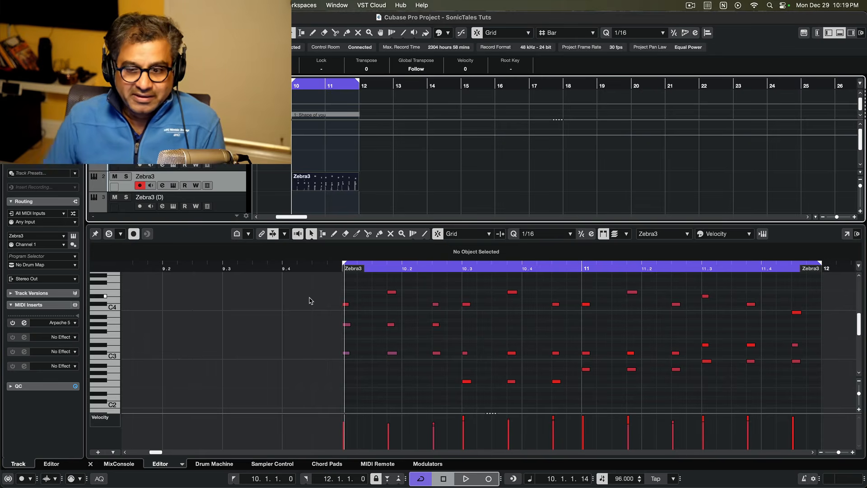
# Duplicate the Zebra3 track, select the copied MIDI part for editing and mute the original track
pyautogui.click(233, 182)
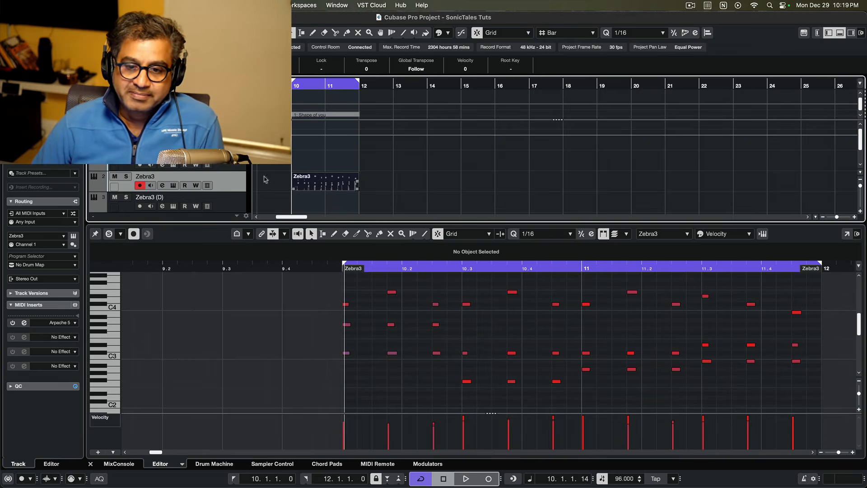
pyautogui.rightClick(226, 185)
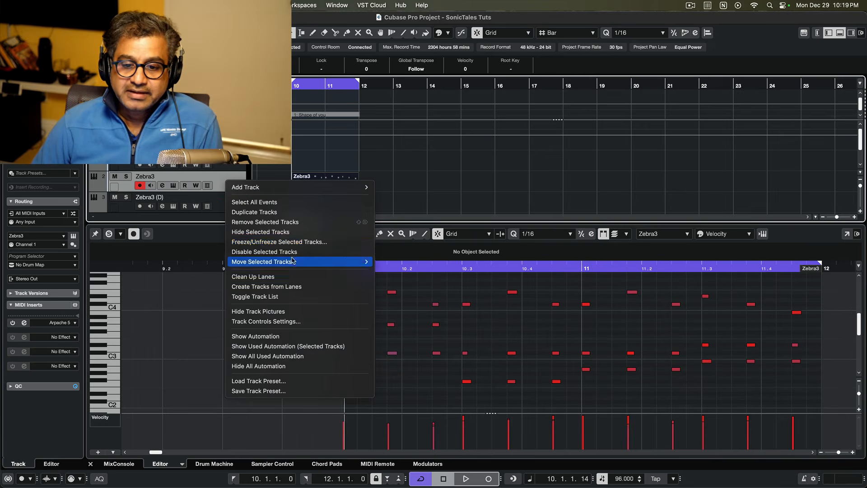
pyautogui.click(280, 211)
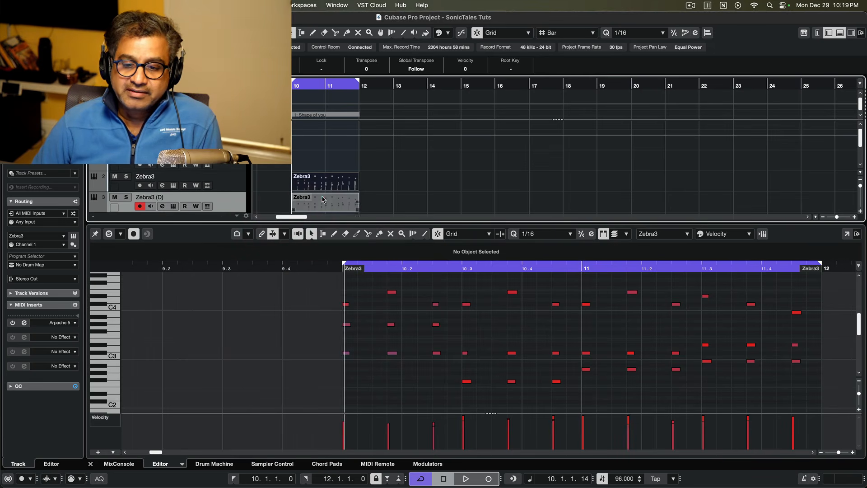
pyautogui.click(323, 199)
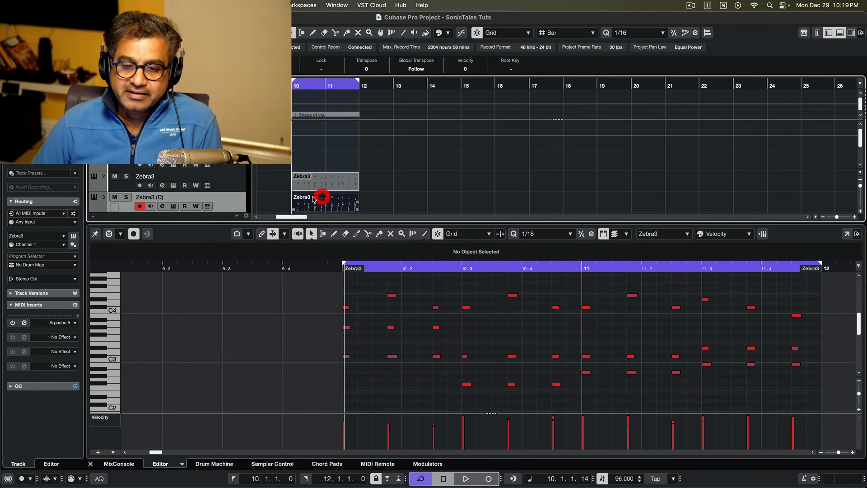
pyautogui.click(115, 176)
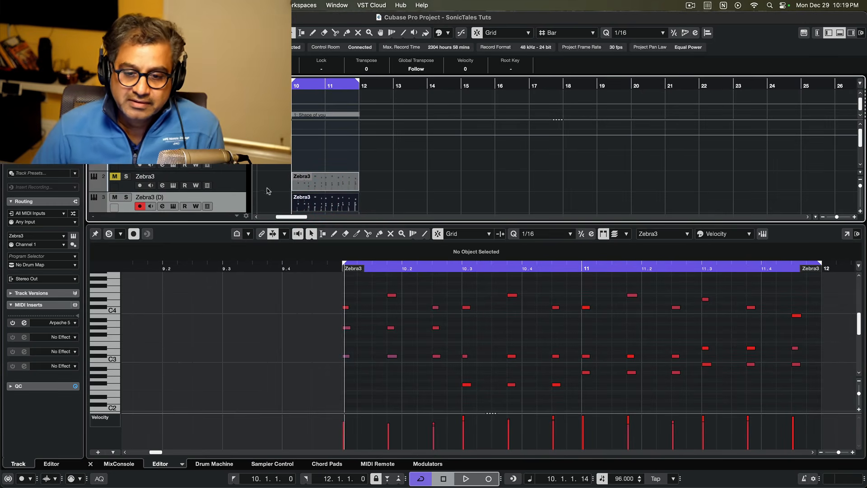
pyautogui.click(233, 200)
pyautogui.click(173, 206)
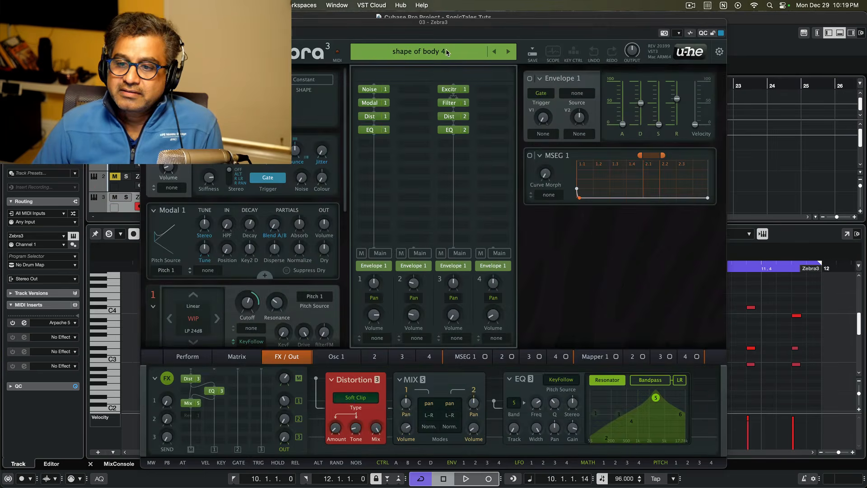
pyautogui.click(446, 53)
pyautogui.click(565, 263)
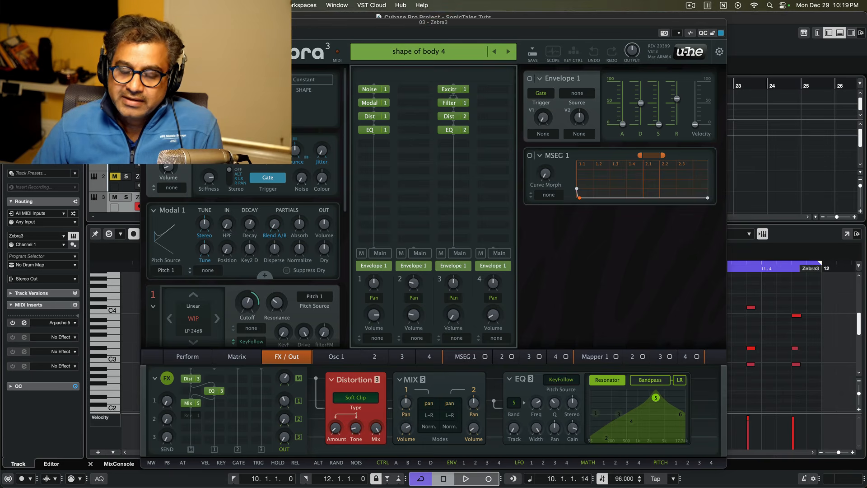
pyautogui.click(146, 22)
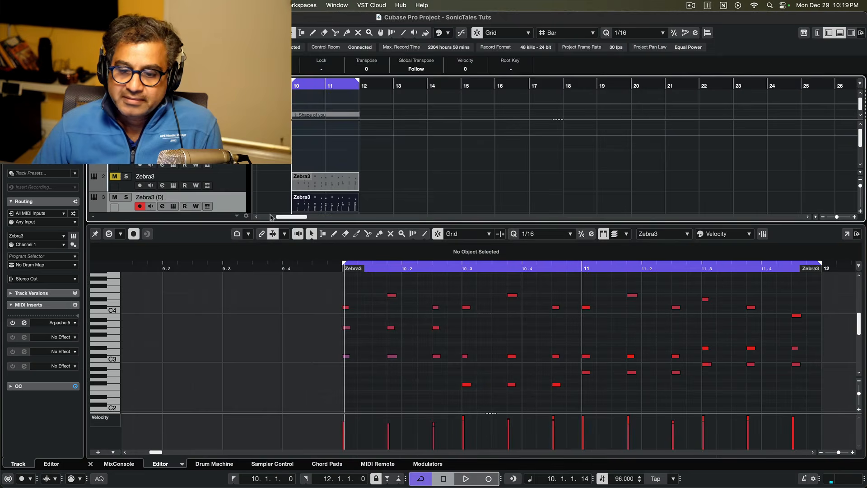
# Raise the upper C#4 notes at 10.1.1 and 10.2.3 in the copied part to E4
pyautogui.click(357, 303)
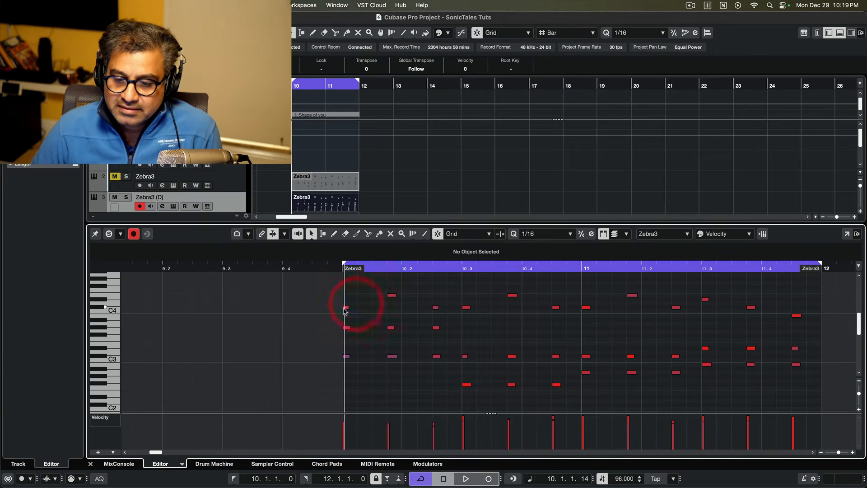
pyautogui.click(347, 308)
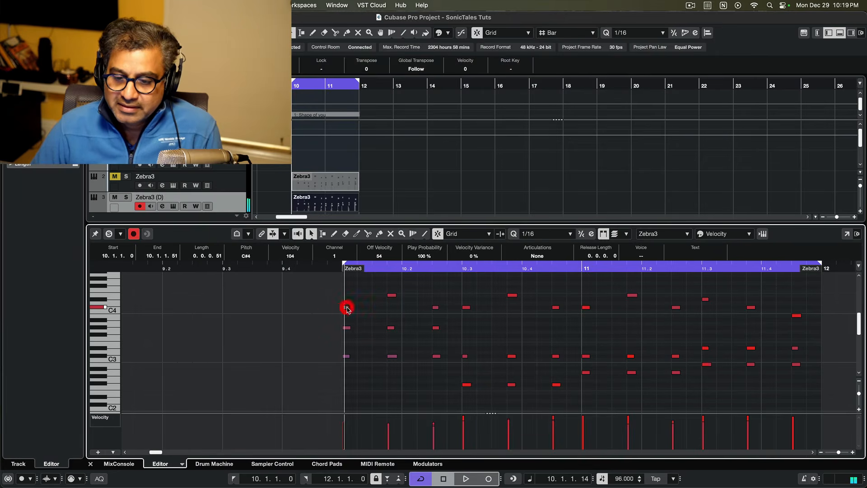
pyautogui.press('Up')
pyautogui.press('Up')
pyautogui.press('Up')
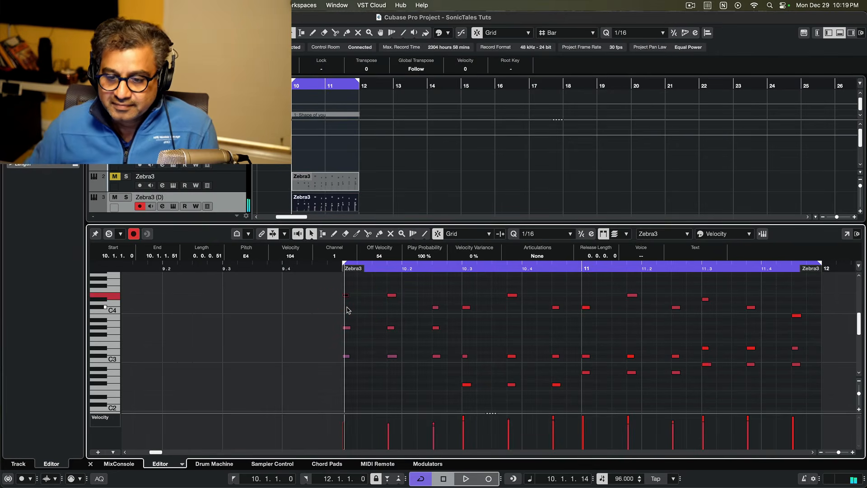
pyautogui.click(436, 309)
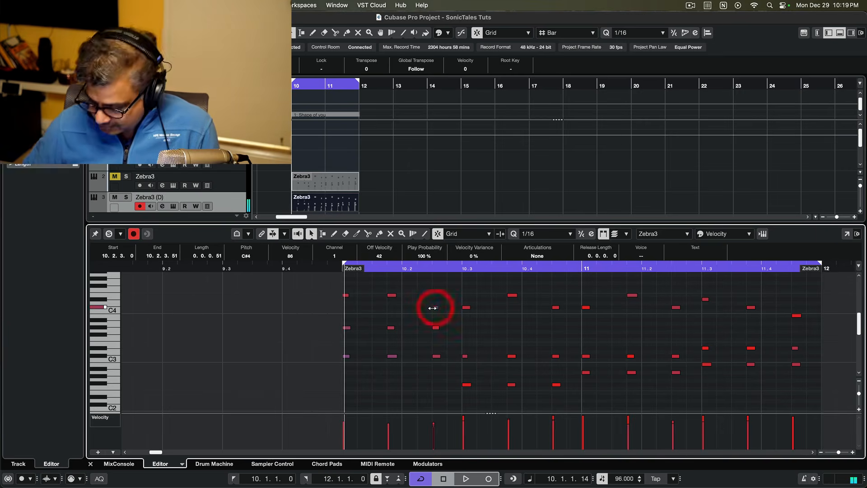
pyautogui.press('Up')
pyautogui.press('Up')
pyautogui.press('Up')
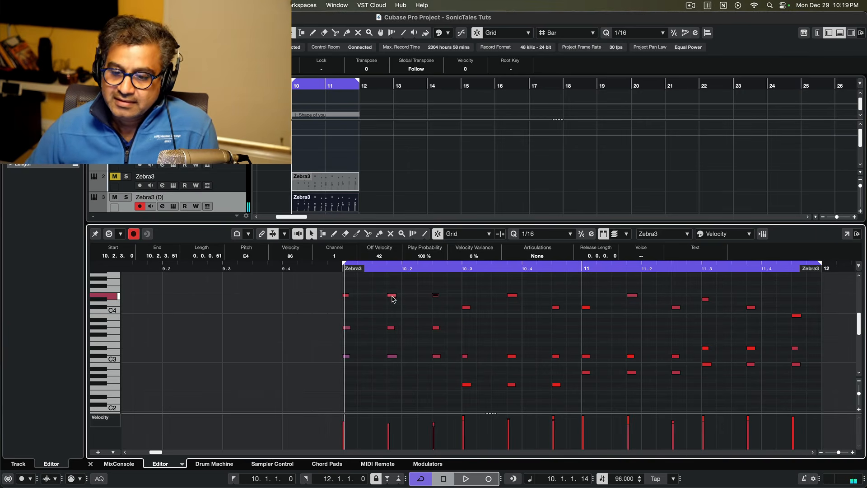
# Lower the top note at 10.1.4 to C#4
pyautogui.click(391, 295)
pyautogui.press('Down')
pyautogui.press('Down')
pyautogui.press('Down')
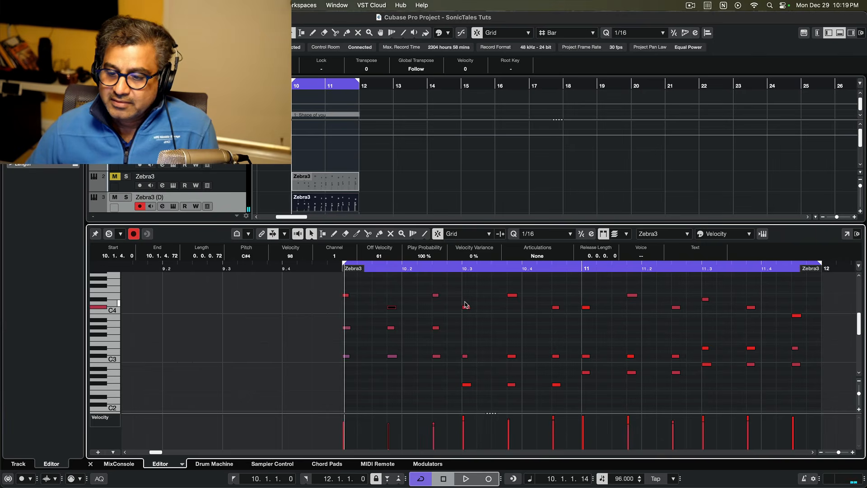
# Raise the four C#4 notes from 10.3.1 through 11.2.3 together to E4
pyautogui.moveTo(465, 302); pyautogui.dragTo(696, 319)
pyautogui.press('Up')
pyautogui.press('Up')
pyautogui.press('Up')
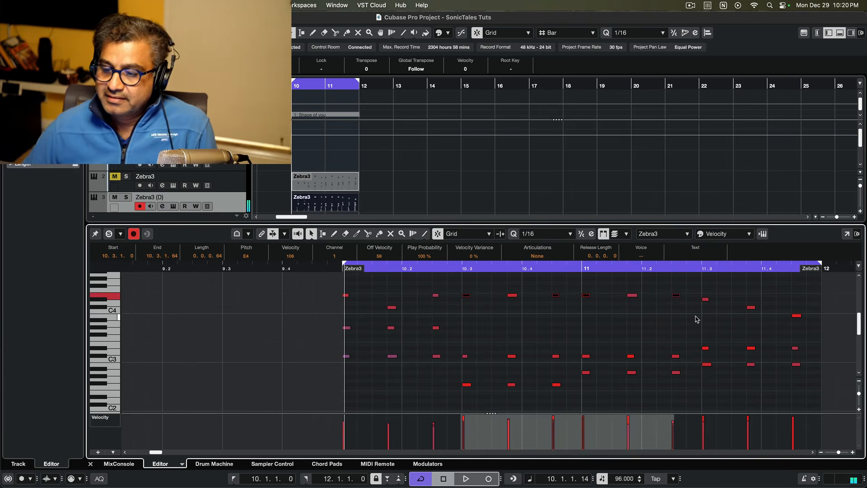
# Lower the two top notes at 10.3.4 and 11.1.4 together to C#4
pyautogui.click(512, 295)
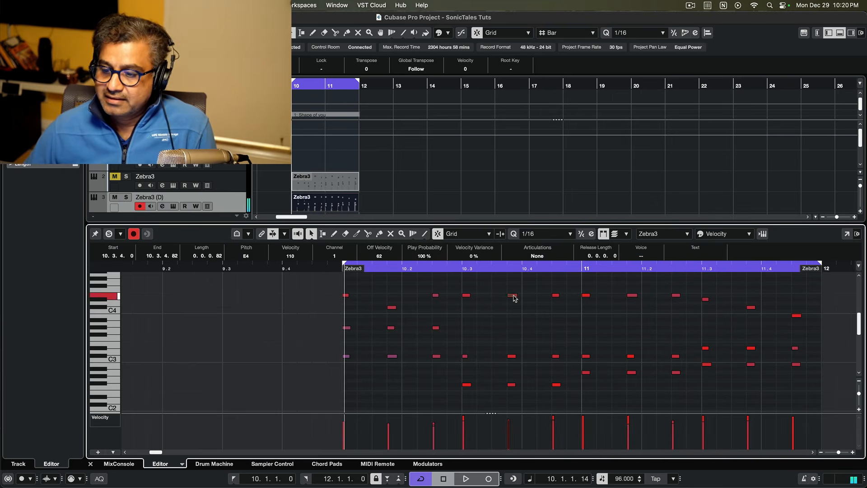
pyautogui.keyDown('shift'); pyautogui.click(632, 296); pyautogui.keyUp('shift')
pyautogui.press('Down')
pyautogui.press('Down')
pyautogui.press('Down')
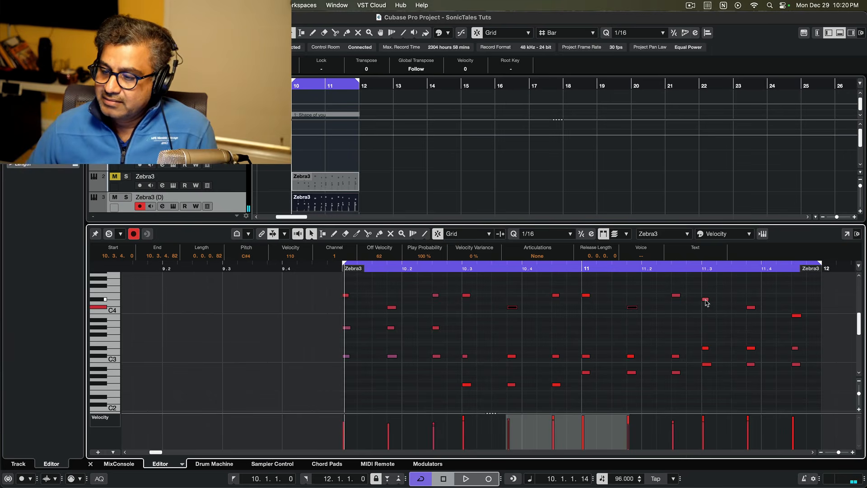
# Lower the top note at 11.3.1 to B3
pyautogui.click(705, 299)
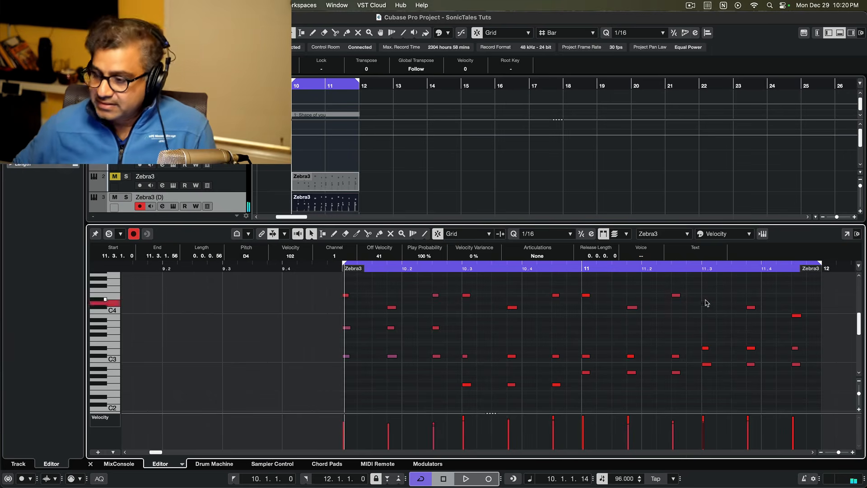
pyautogui.press('Down')
pyautogui.press('Down')
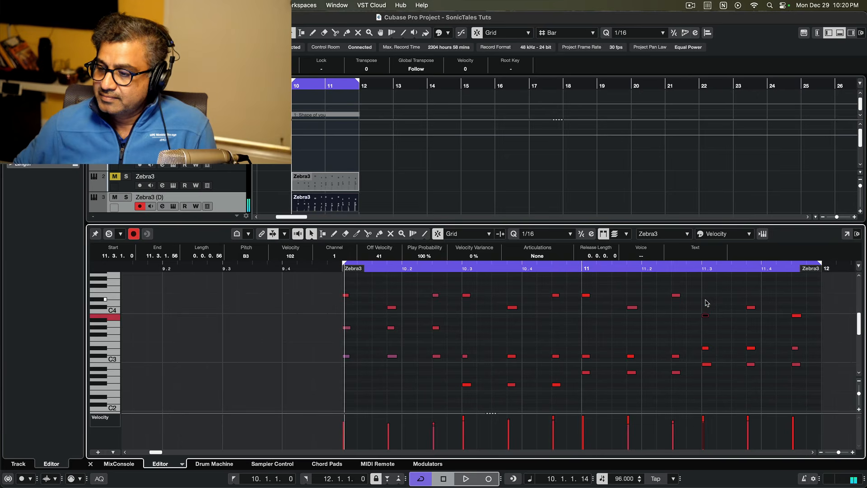
# Raise the part's last top note, at 11.4.3, to E4
pyautogui.click(797, 315)
pyautogui.press('Up')
pyautogui.press('Up')
pyautogui.press('Up')
pyautogui.press('Up')
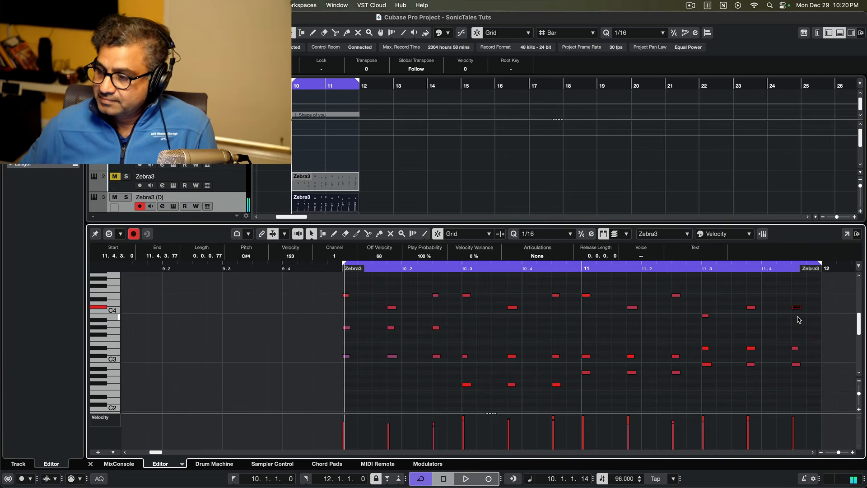
pyautogui.press('Up')
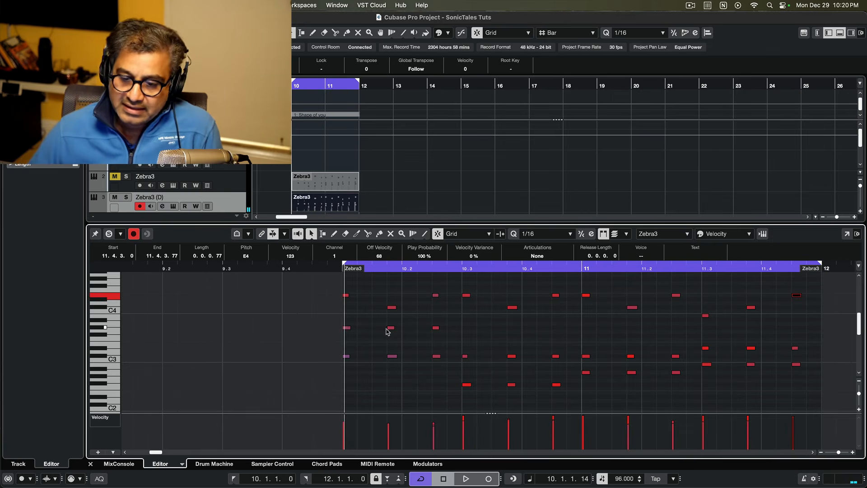
# Play the edited melody from the start of bar 10 to hear it, and stop playback
pyautogui.click(342, 268)
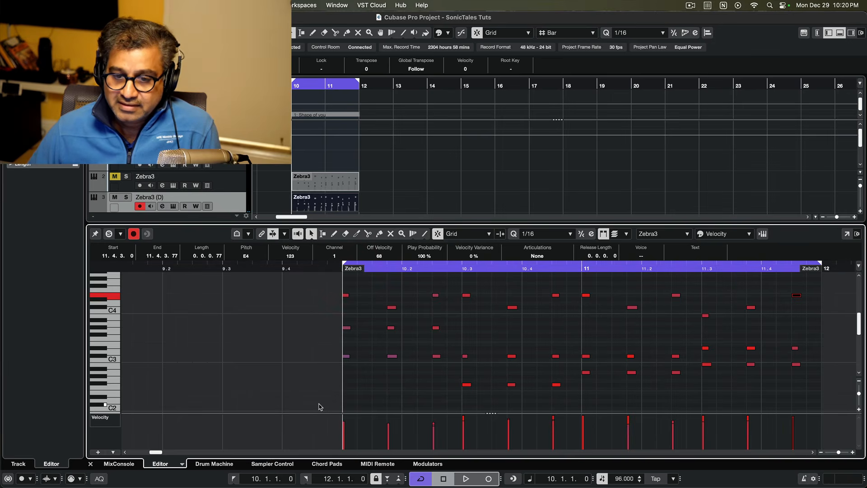
pyautogui.press('space')
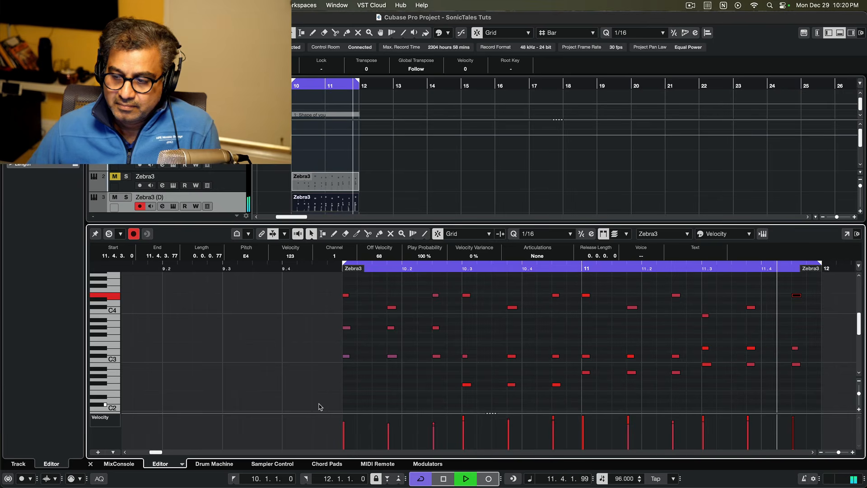
pyautogui.press('space')
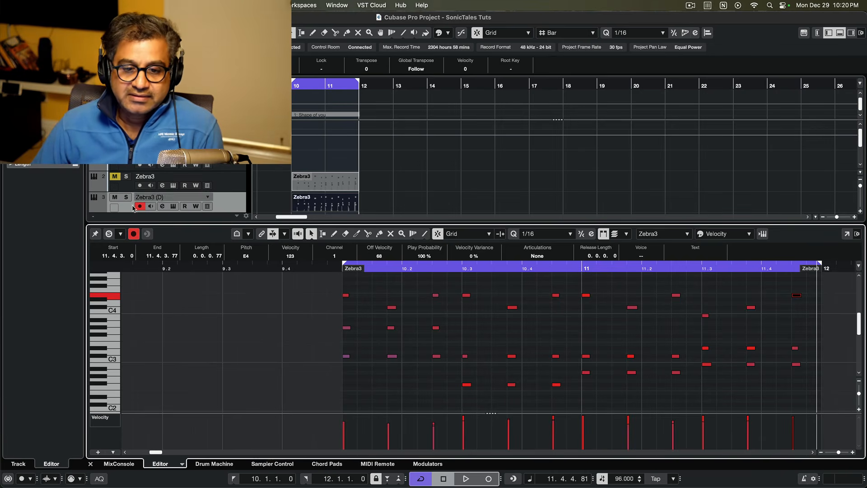
# Reset the duplicated track's Zebra3 instrument to the init patch and remove its Osc 1 module
pyautogui.click(173, 206)
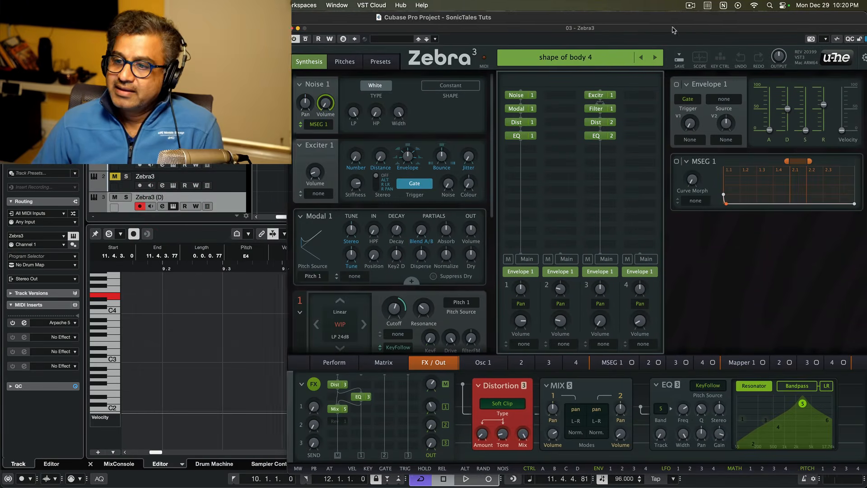
pyautogui.moveTo(673, 28); pyautogui.dragTo(679, 29)
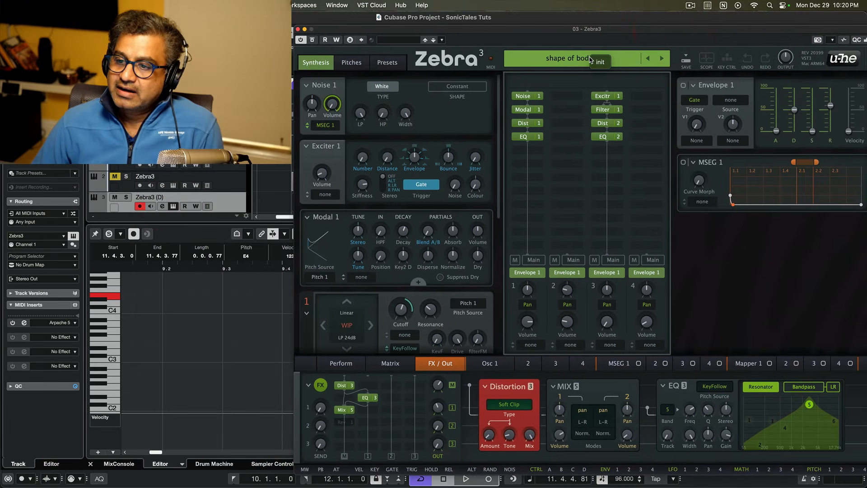
pyautogui.click(597, 61)
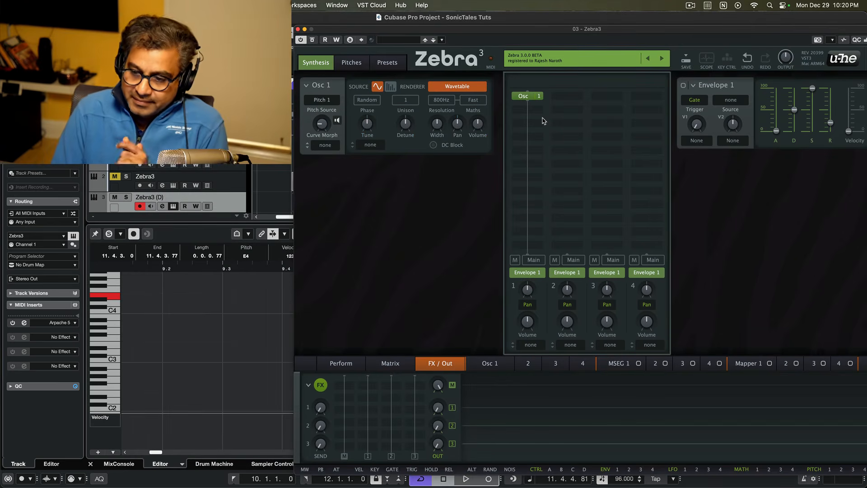
pyautogui.click(526, 98)
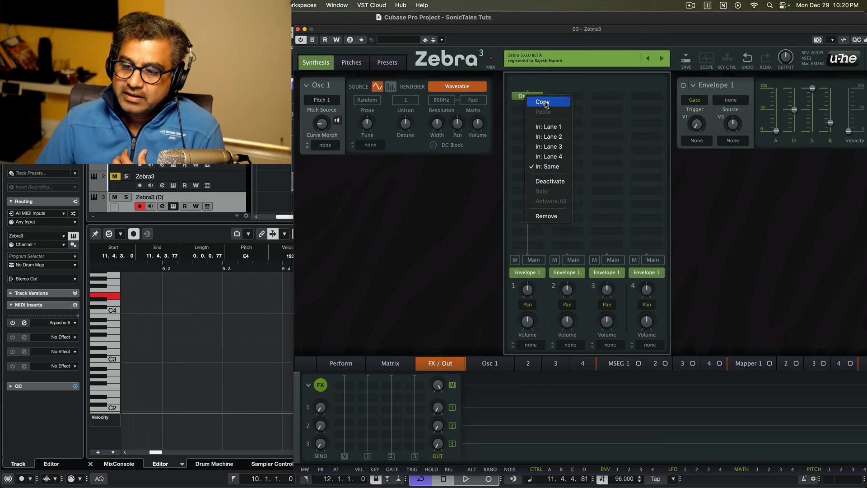
pyautogui.click(558, 214)
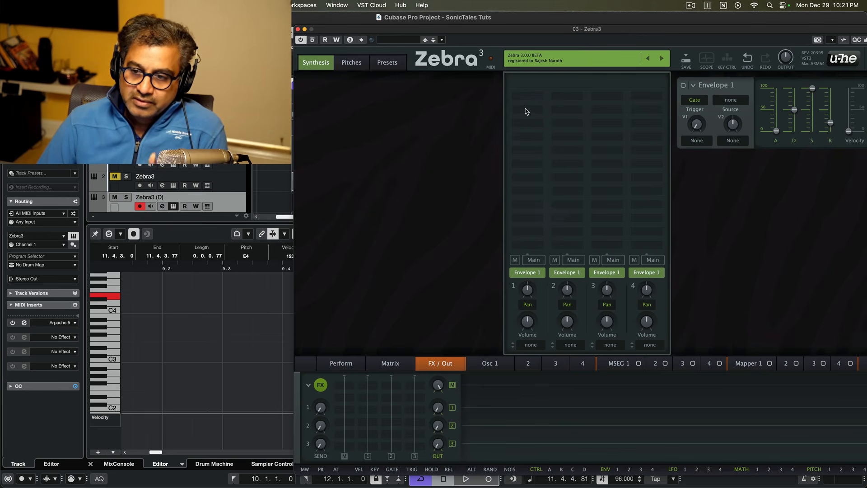
# Add a Noise 1 module to the top slot of lane 1 and set its shape to Single Hit
pyautogui.click(529, 99)
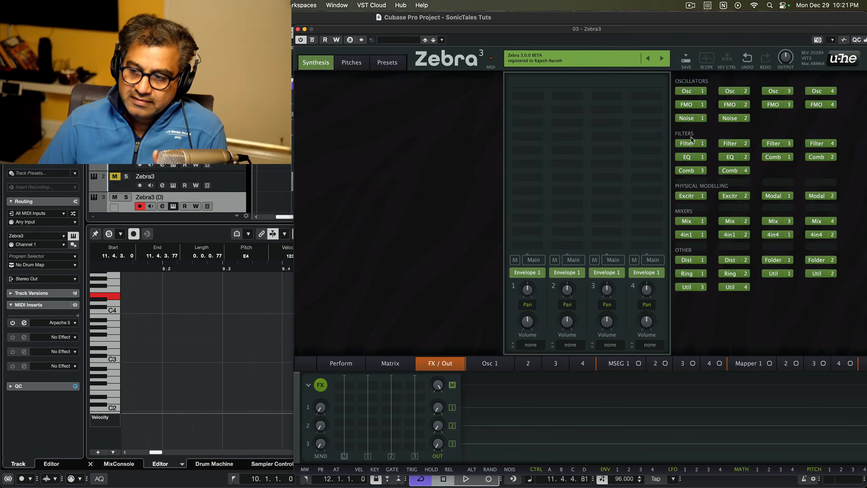
pyautogui.click(690, 119)
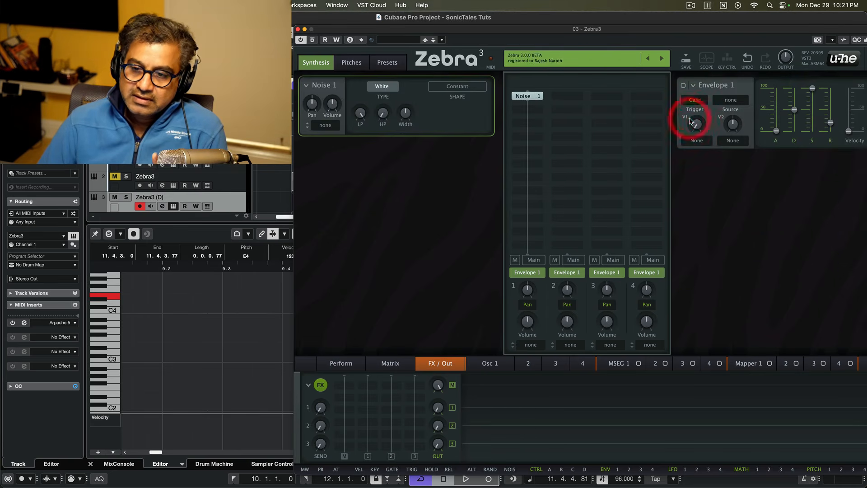
pyautogui.click(544, 110)
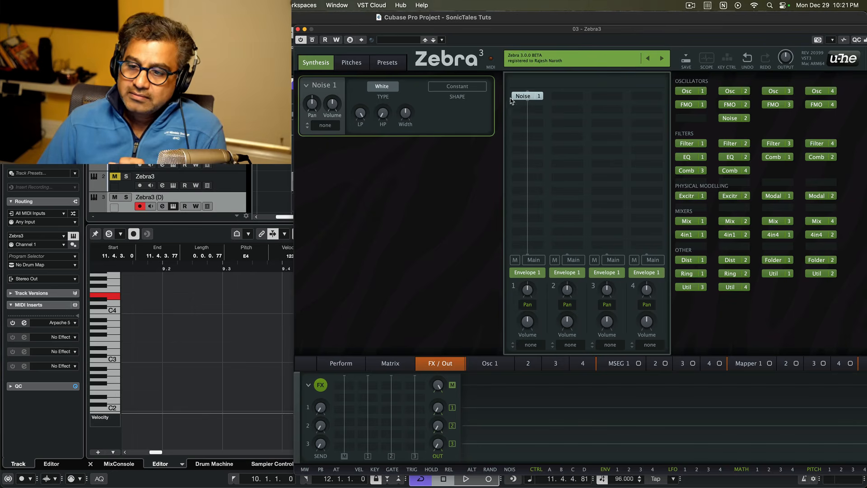
pyautogui.click(456, 87)
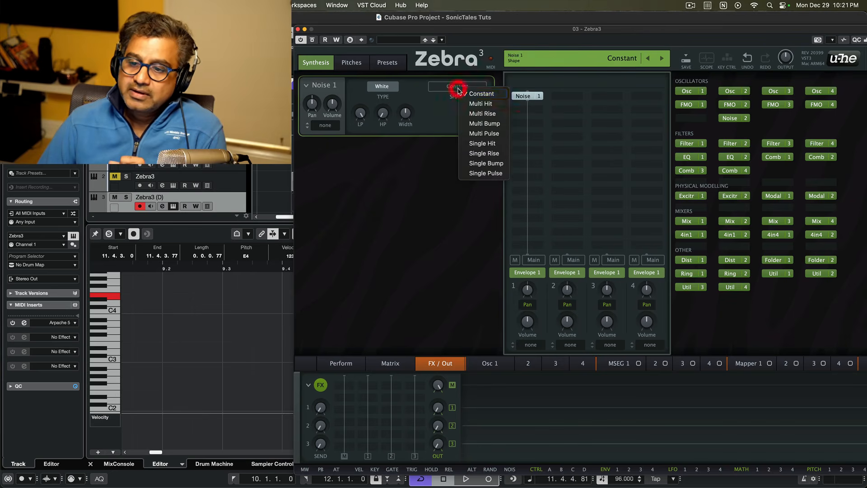
pyautogui.click(492, 143)
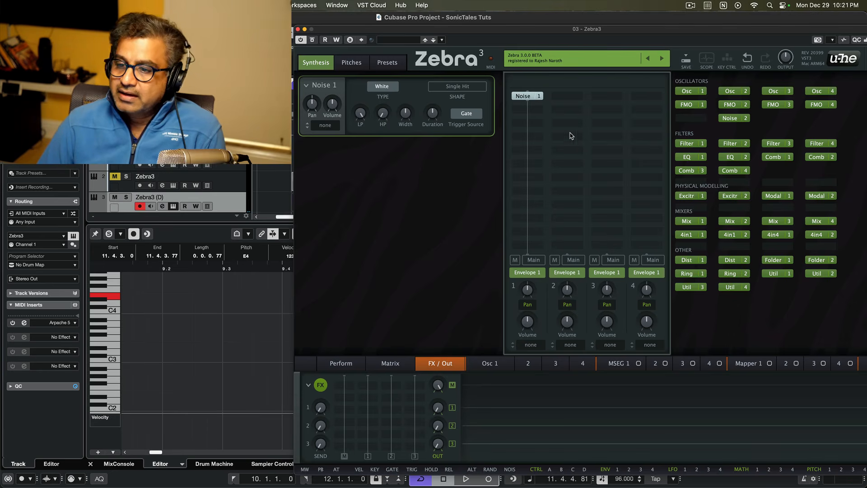
# Add a Modal 1 module directly below Noise 1 in lane 1, and select Noise 1
pyautogui.click(529, 109)
pyautogui.click(540, 110)
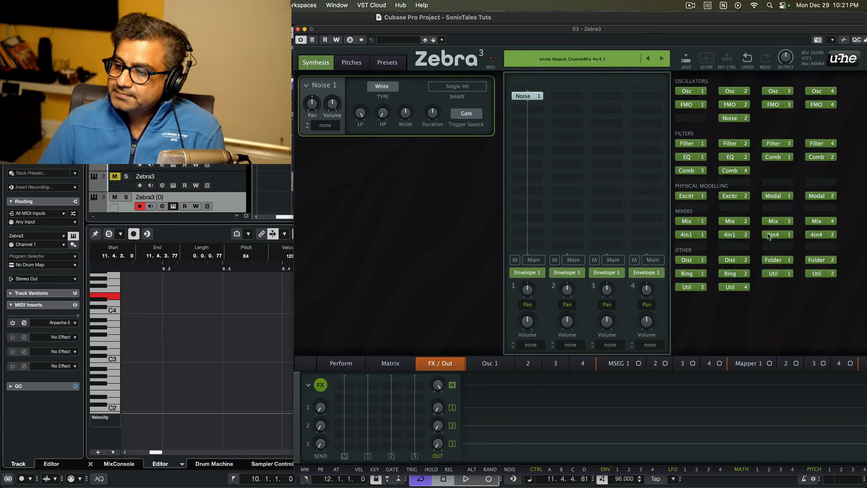
pyautogui.click(774, 195)
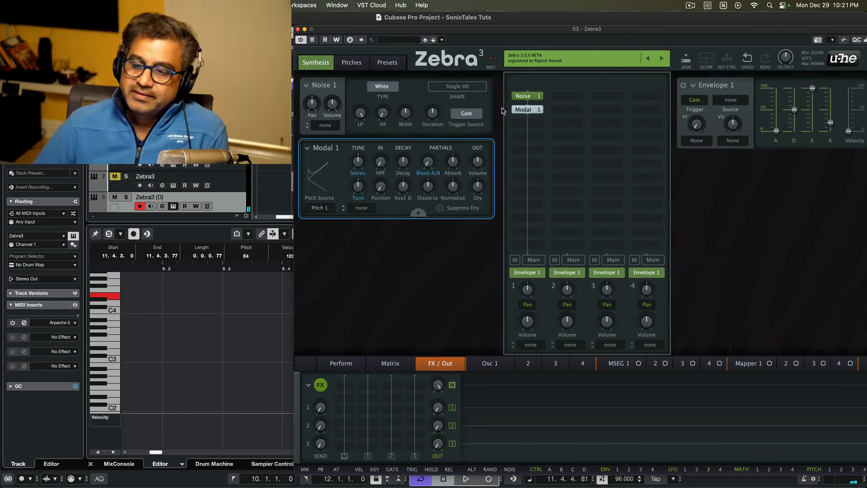
pyautogui.click(529, 95)
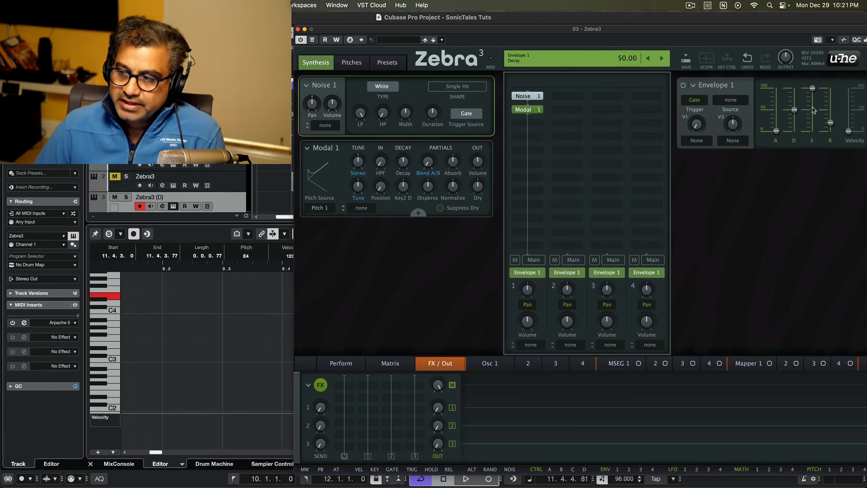
# Lower Envelope 1's sustain to zero and raise its release to about the same level as the decay
pyautogui.moveTo(813, 91); pyautogui.dragTo(812, 131)
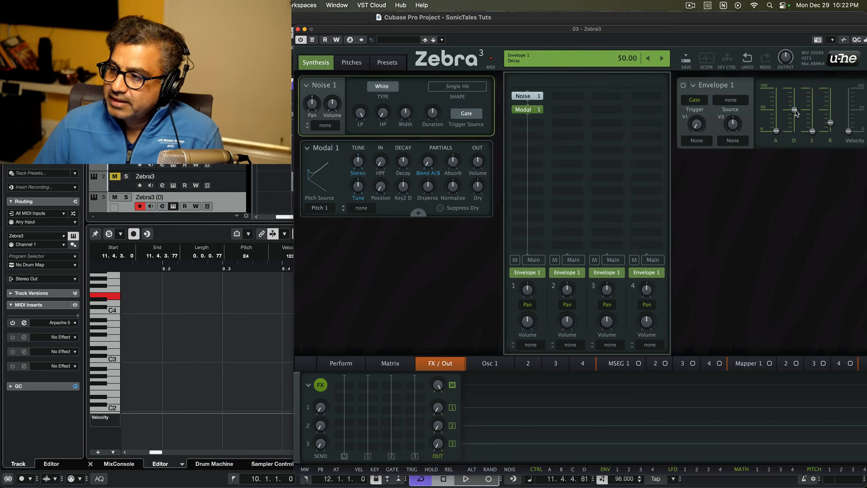
pyautogui.click(793, 109)
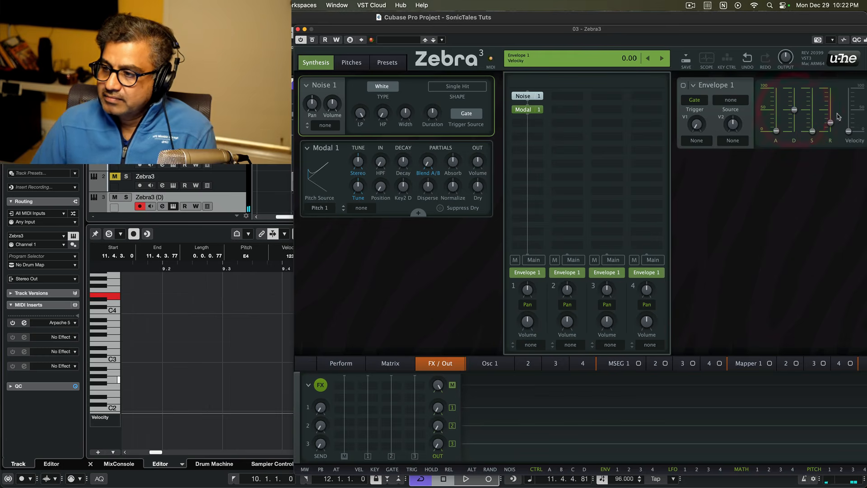
pyautogui.moveTo(830, 123); pyautogui.dragTo(793, 110)
pyautogui.click(830, 112)
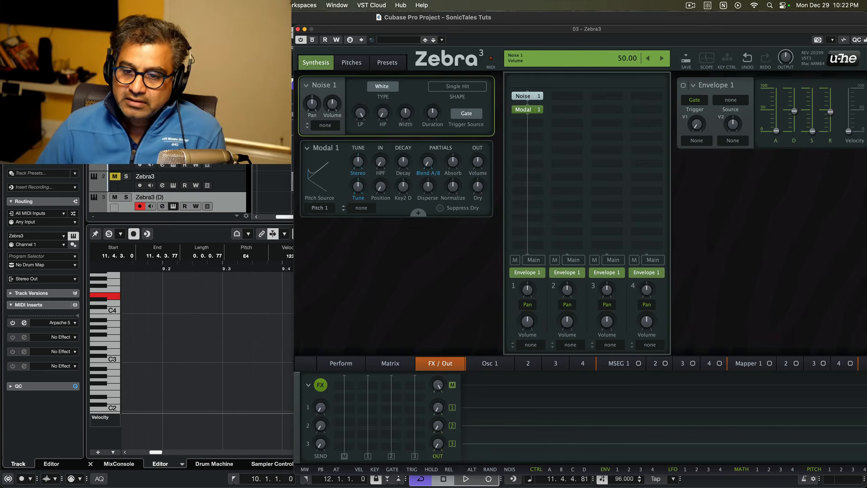
# Turn Noise 1's volume all the way down and assign MSEG 1 as its modulation source
pyautogui.click(332, 106)
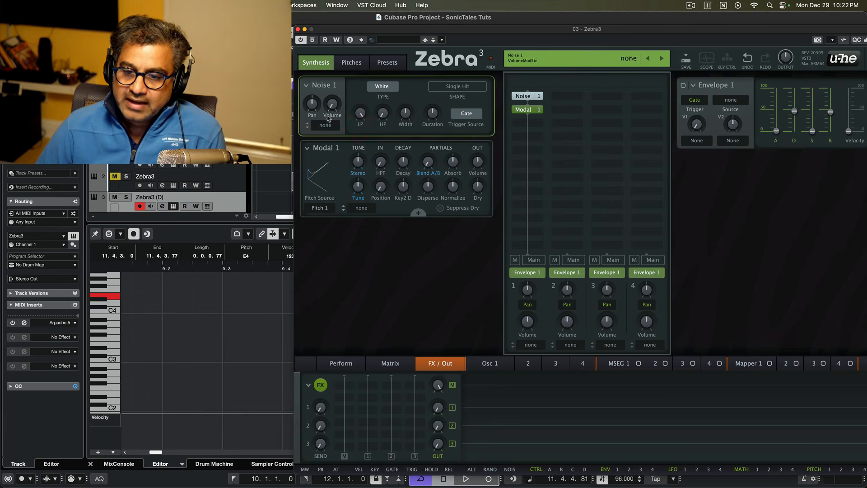
pyautogui.click(324, 126)
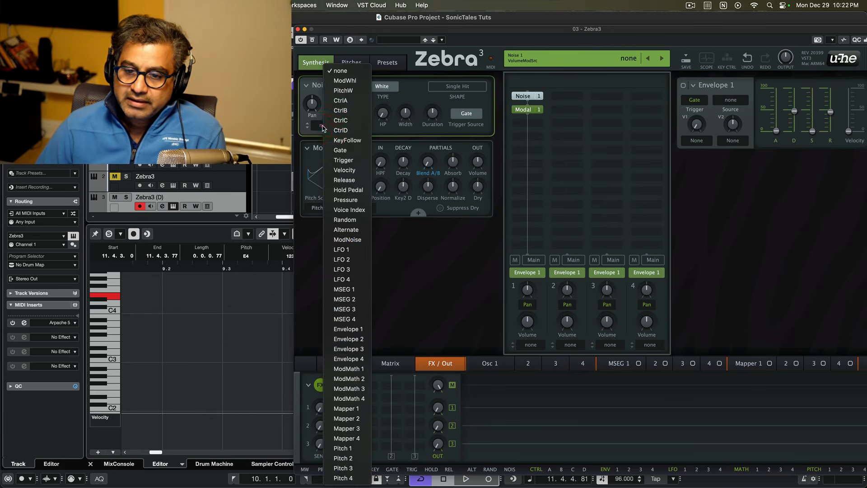
pyautogui.click(348, 289)
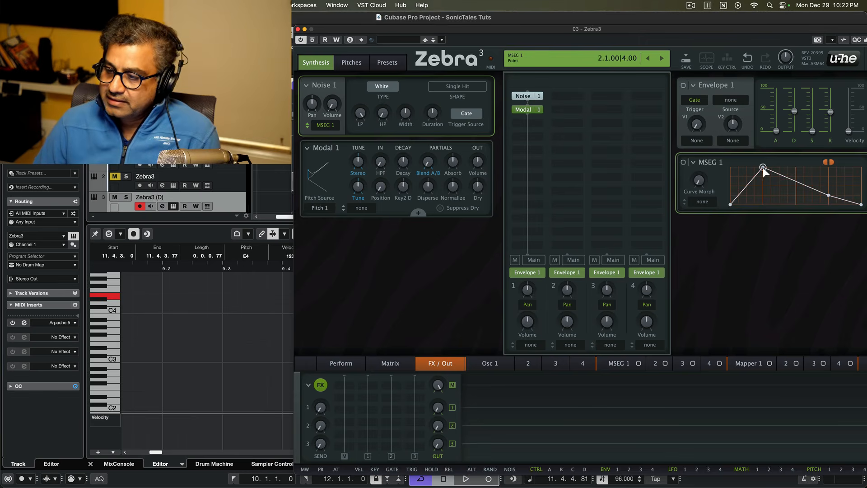
# Shape MSEG 1 into a very short curved decay from a low starting level to zero, and raise its modulation depth on Noise 1's volume
pyautogui.moveTo(762, 167); pyautogui.dragTo(729, 191)
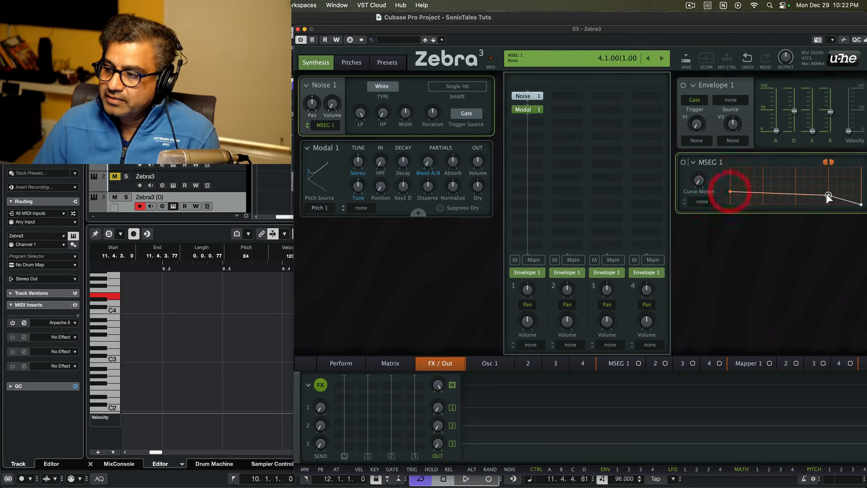
pyautogui.moveTo(828, 196); pyautogui.dragTo(815, 204)
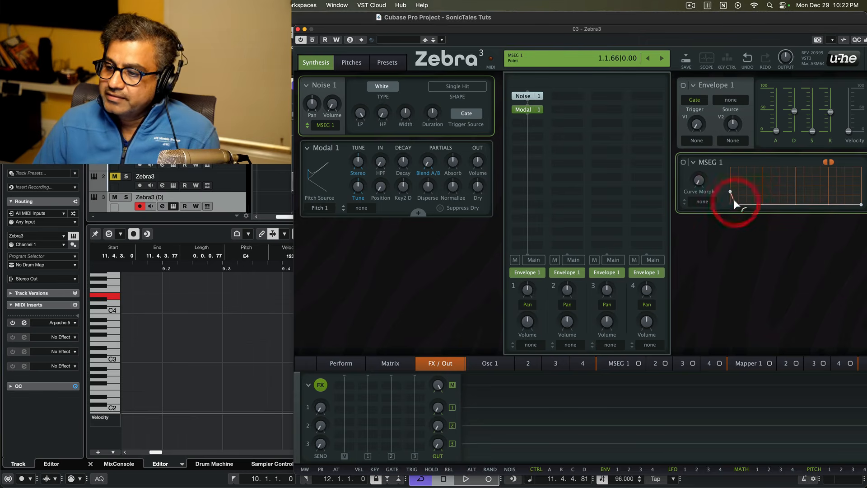
pyautogui.moveTo(730, 212); pyautogui.dragTo(731, 216)
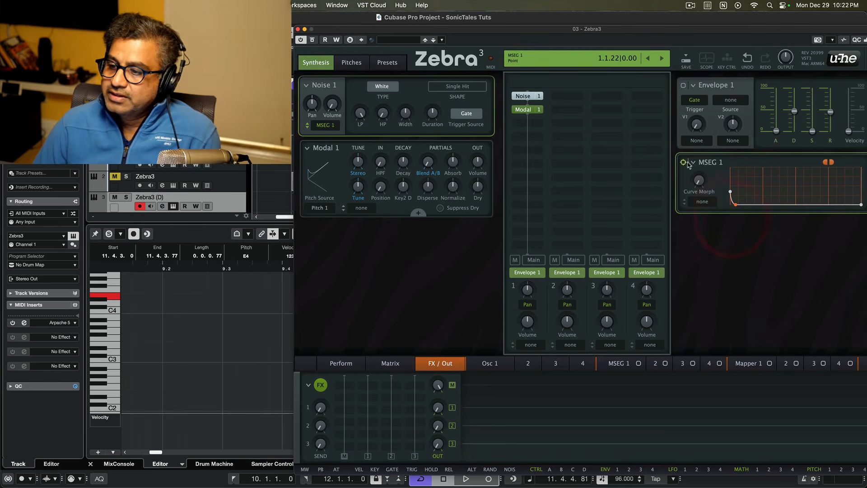
pyautogui.click(694, 164)
pyautogui.click(714, 219)
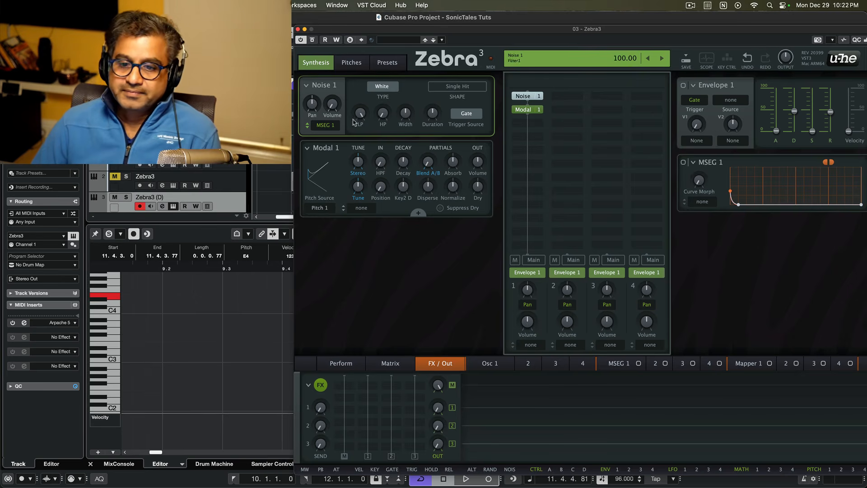
pyautogui.click(307, 125)
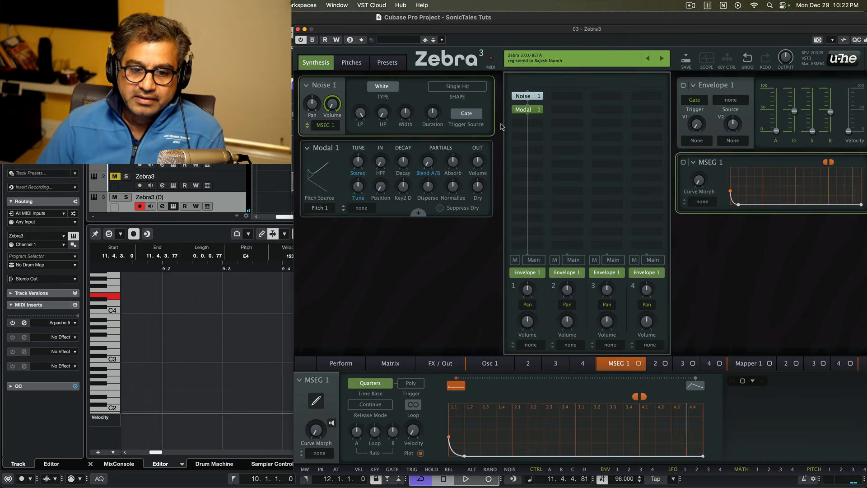
# Fine-tune Modal 1's Decay by ear, trying 47 and raising it slightly
pyautogui.moveTo(405, 163)
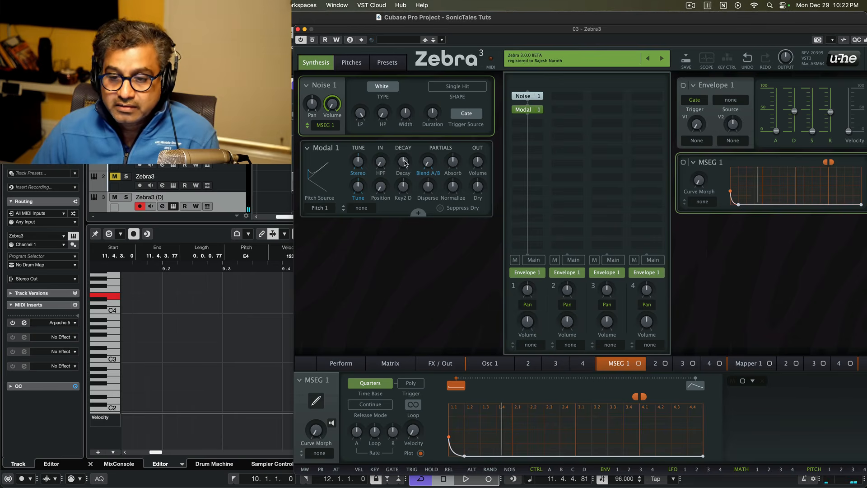
pyautogui.moveTo(405, 163)
pyautogui.mouseDown()
pyautogui.moveTo(405, 143)
pyautogui.moveTo(405, 182)
pyautogui.moveTo(405, 165)
pyautogui.mouseUp()
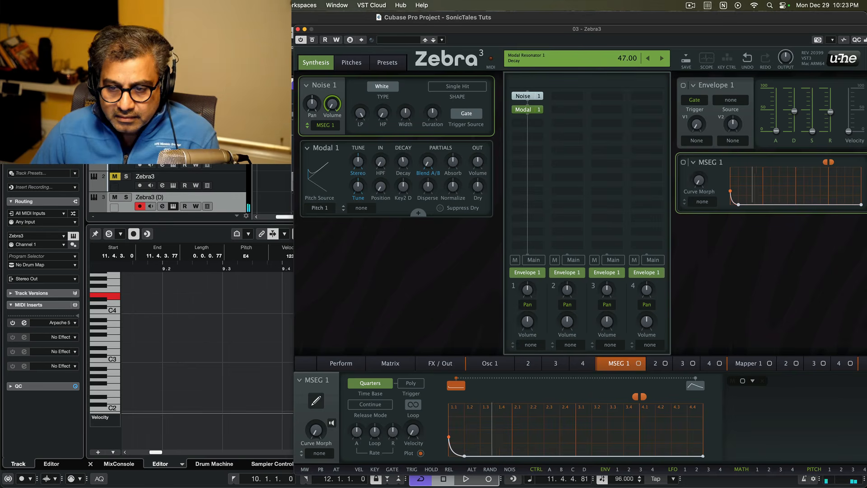
pyautogui.moveTo(405, 165); pyautogui.dragTo(405, 162)
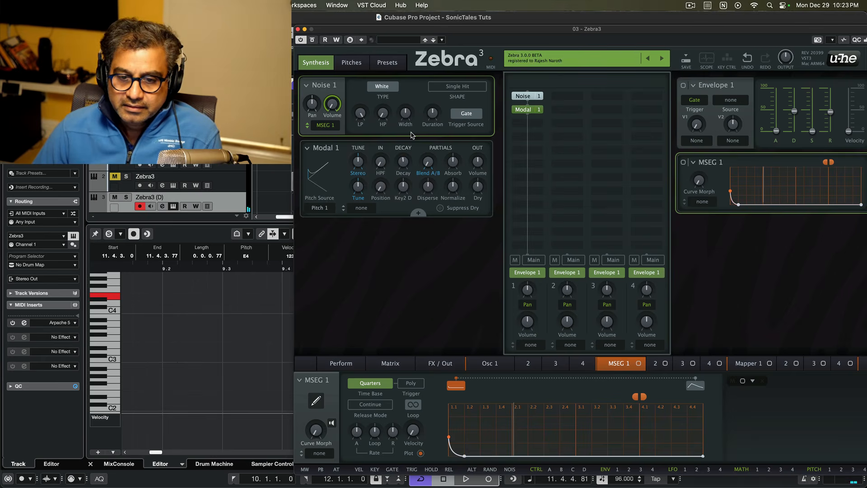
# Add a Distortion 1 module below Modal 1 in lane 1, set its Amount to 12, and lower its Tone
pyautogui.click(526, 122)
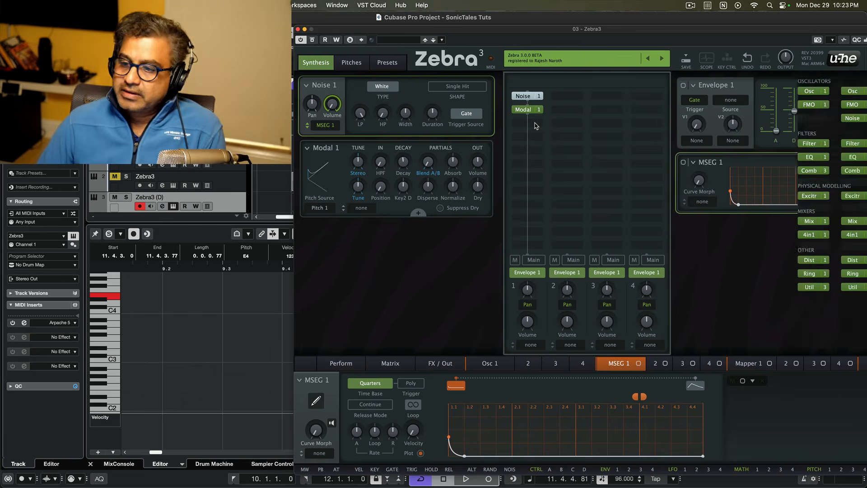
pyautogui.click(686, 260)
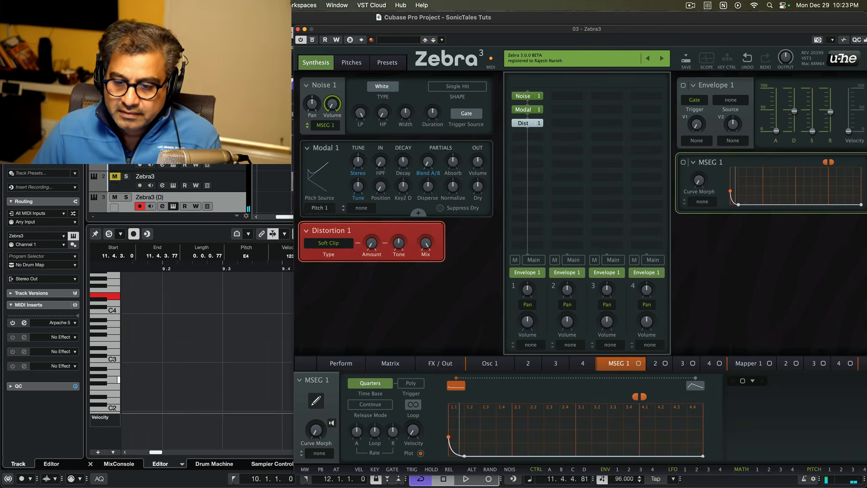
pyautogui.moveTo(372, 243); pyautogui.dragTo(372, 227)
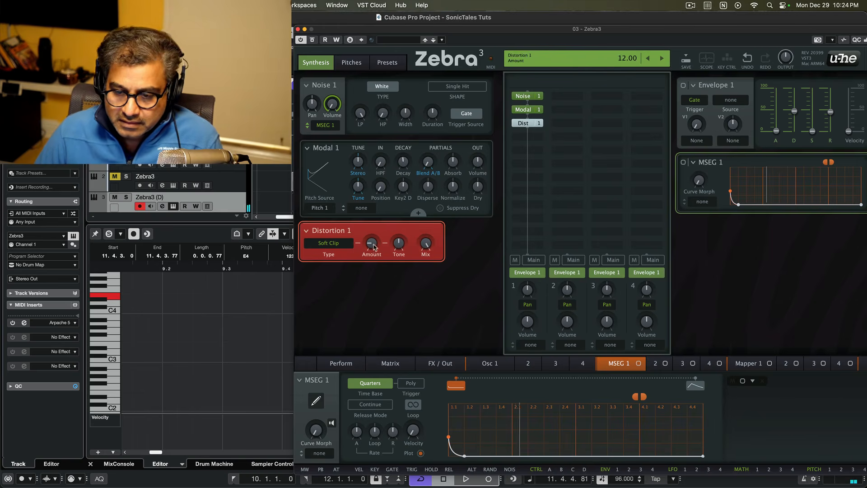
pyautogui.moveTo(399, 245)
pyautogui.mouseDown()
pyautogui.moveTo(400, 233)
pyautogui.moveTo(399, 259)
pyautogui.mouseUp()
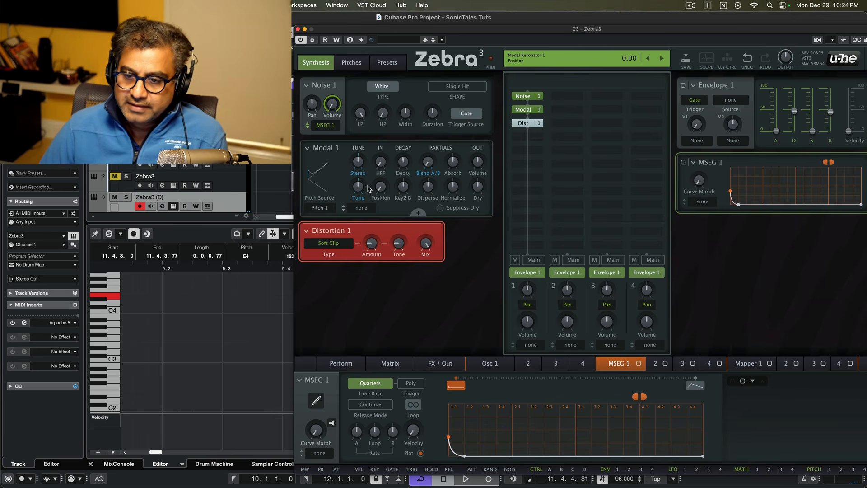
# Add an EQ 1 module below Distortion 1 and pull band 4 down into a deep bell cut at a slightly higher frequency
pyautogui.click(533, 138)
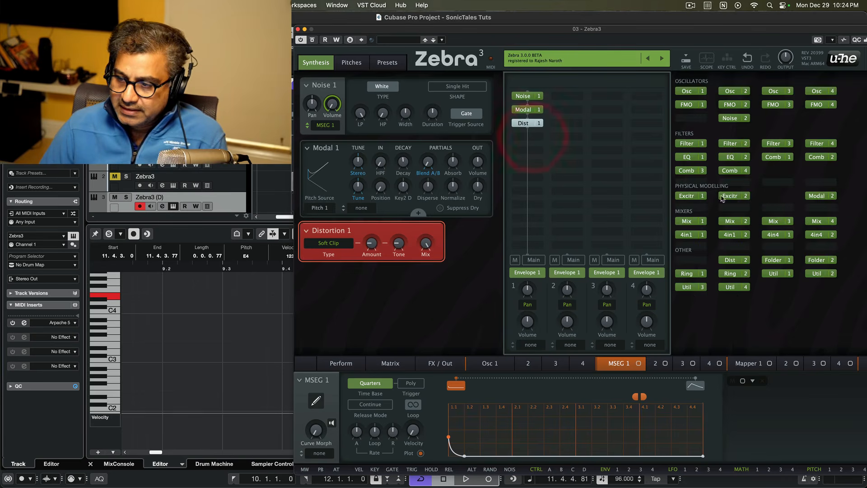
pyautogui.click(694, 157)
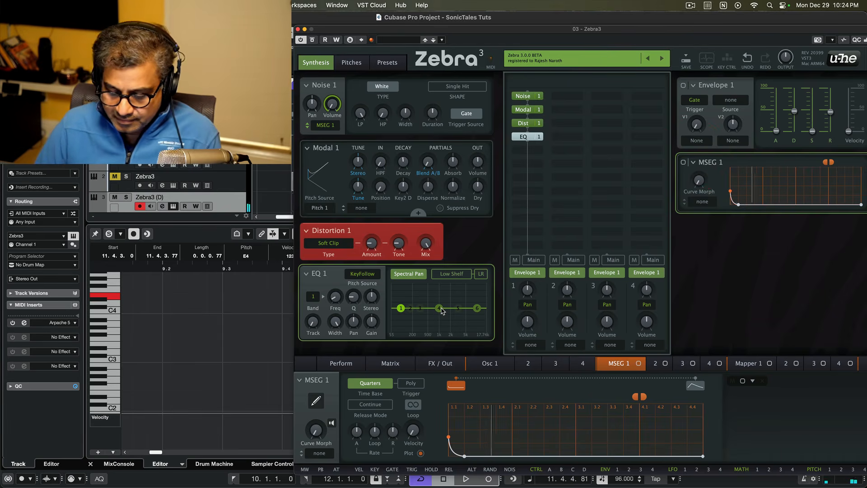
pyautogui.moveTo(442, 311); pyautogui.dragTo(448, 328)
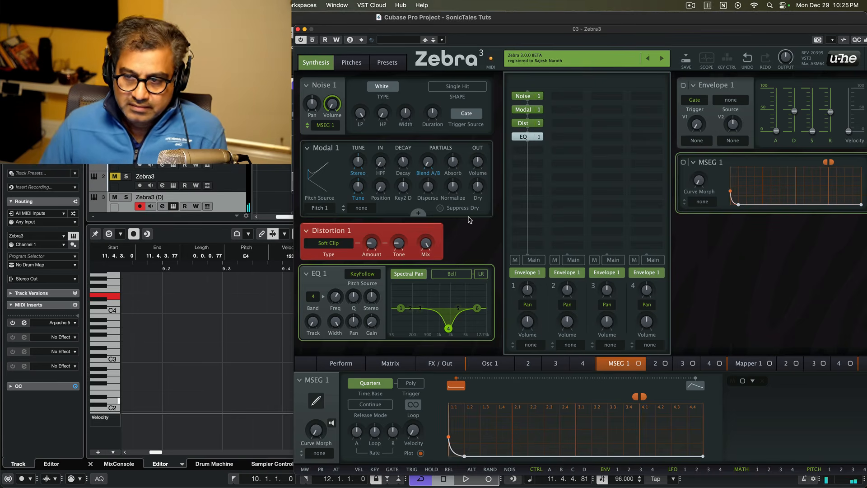
# Add Exciter 1 to the top slot of lane 3 with Filter 1 below it, and lower the filter's Cutoff
pyautogui.click(601, 96)
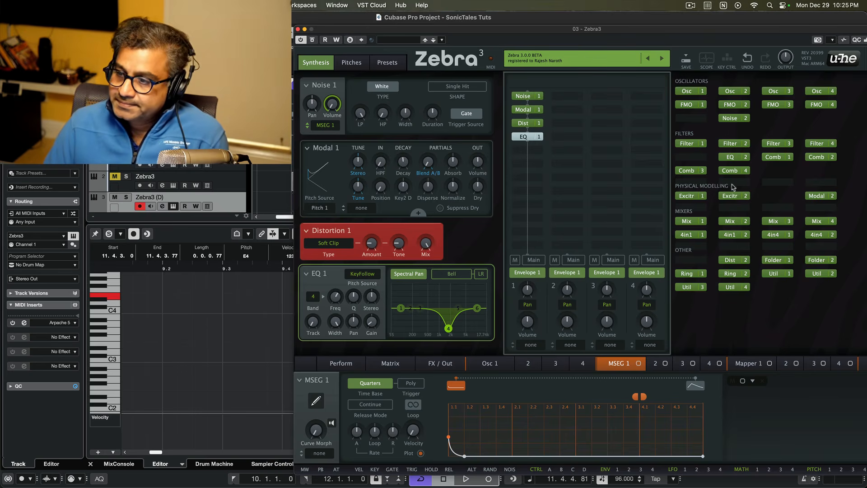
pyautogui.click(690, 196)
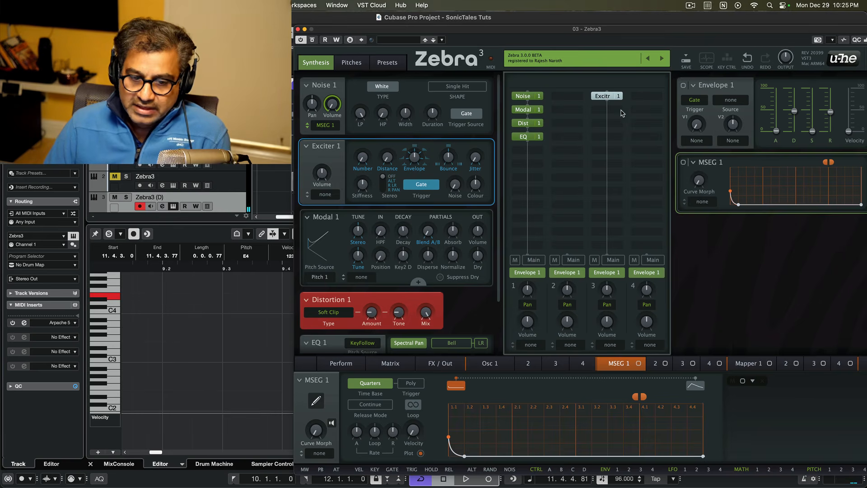
pyautogui.click(600, 110)
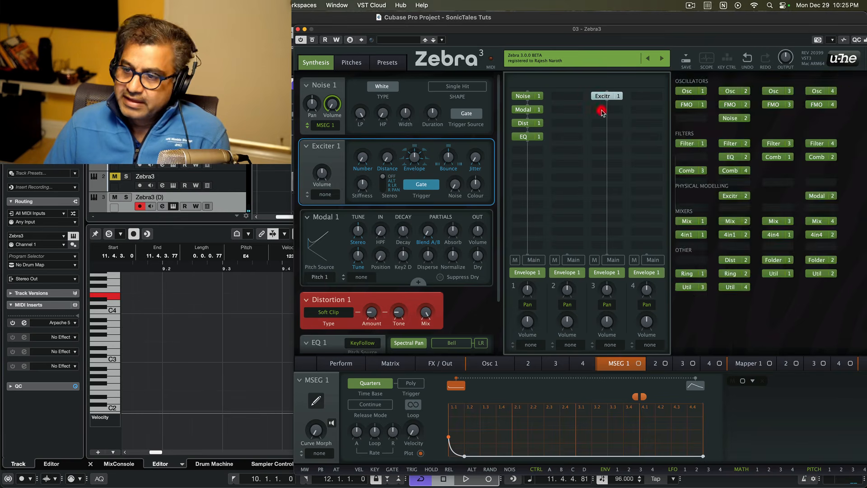
pyautogui.click(691, 141)
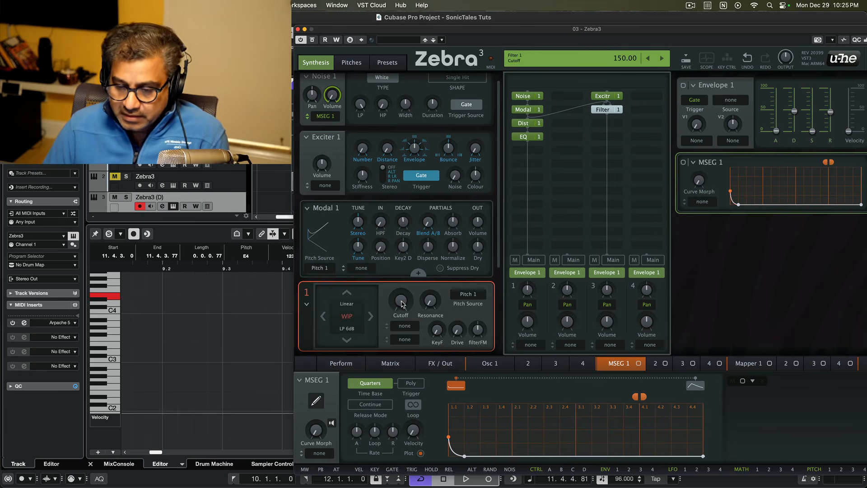
pyautogui.moveTo(403, 304); pyautogui.dragTo(402, 332)
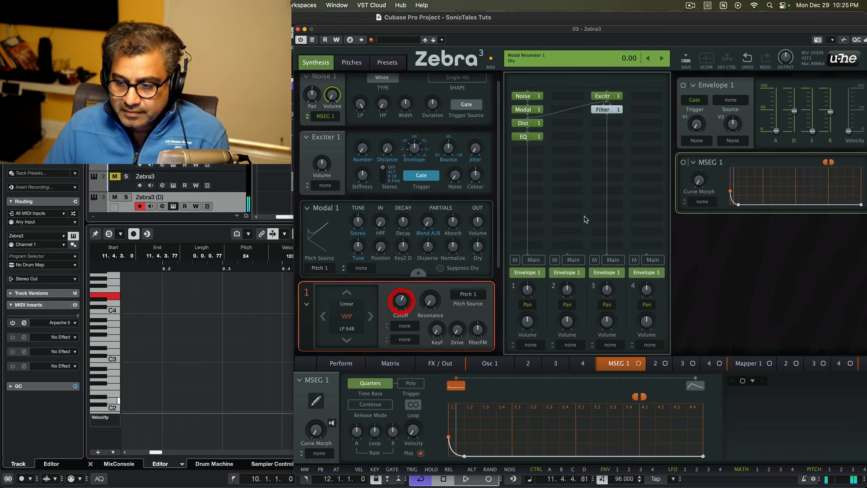
# Lower lane 3's volume and set Filter 1's input B to Same
pyautogui.moveTo(608, 322); pyautogui.dragTo(609, 340)
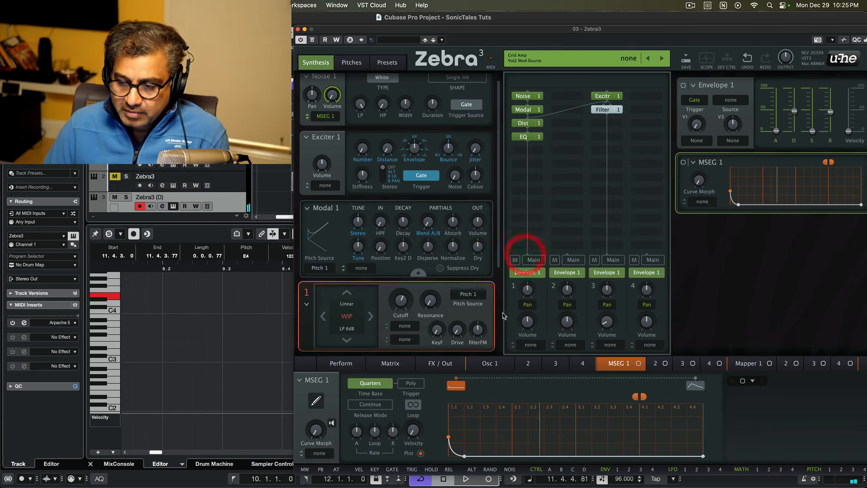
pyautogui.rightClick(607, 110)
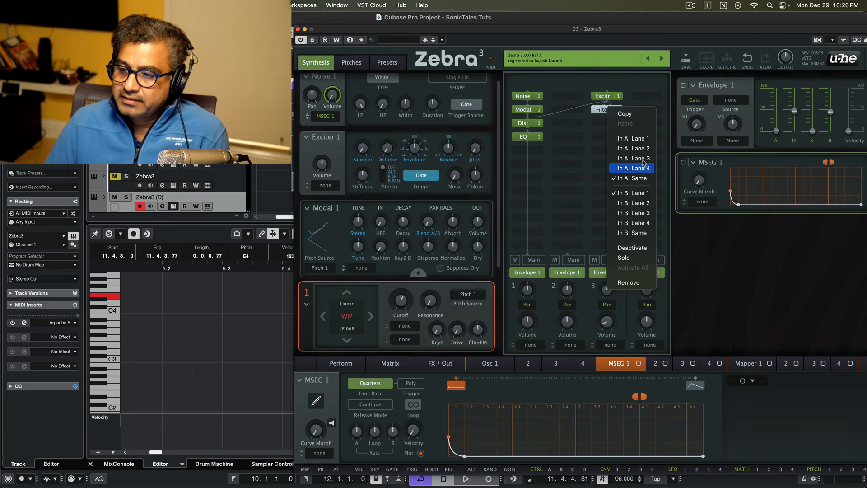
pyautogui.click(639, 235)
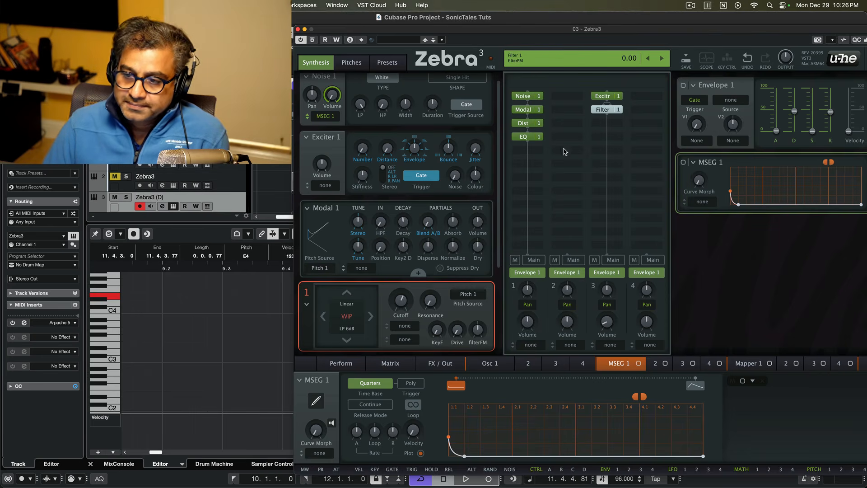
# Add a Distortion 2 module below Filter 1 in lane 3, set to Hard Clip with an Amount of 11
pyautogui.click(600, 126)
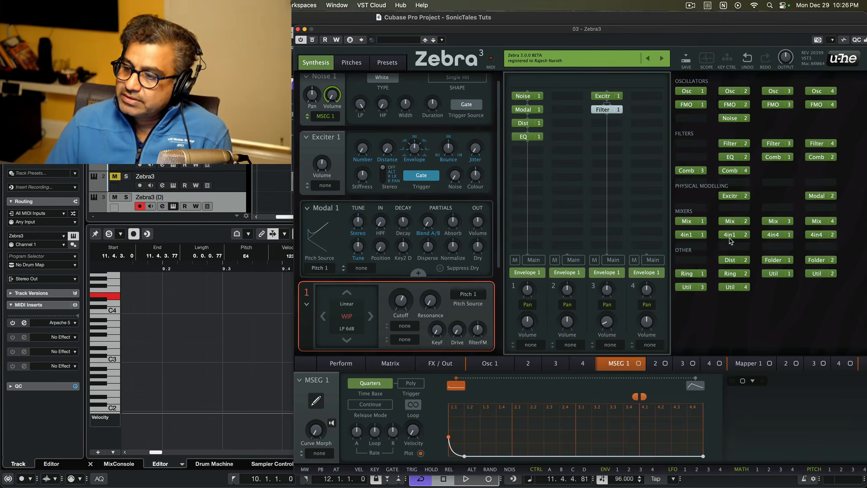
pyautogui.click(733, 261)
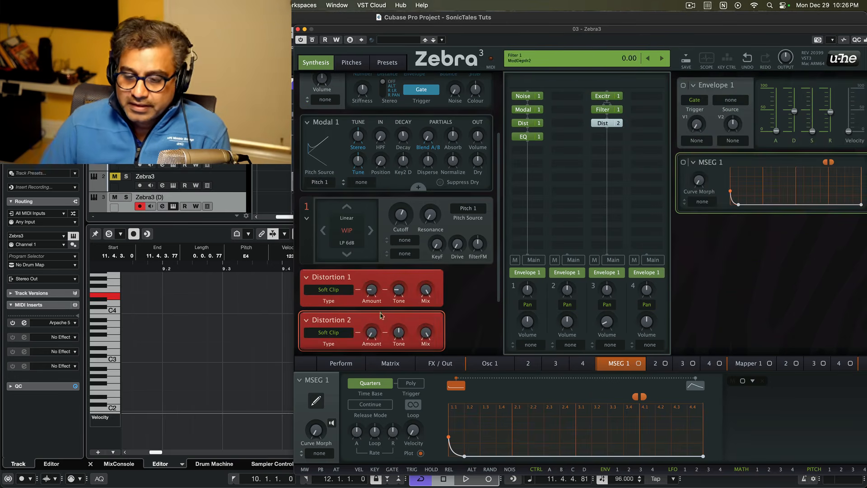
pyautogui.click(351, 334)
pyautogui.click(358, 349)
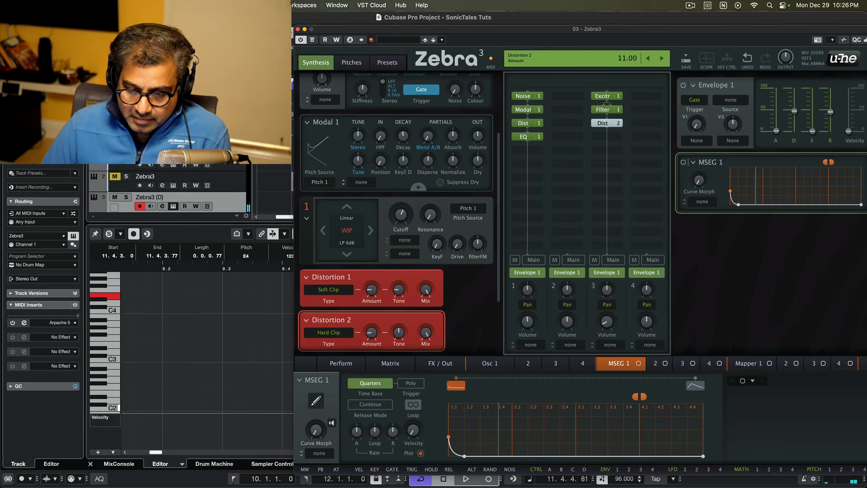
# Raise Distortion 2's Amount and set its Tone to about 83
pyautogui.moveTo(369, 335); pyautogui.dragTo(398, 332)
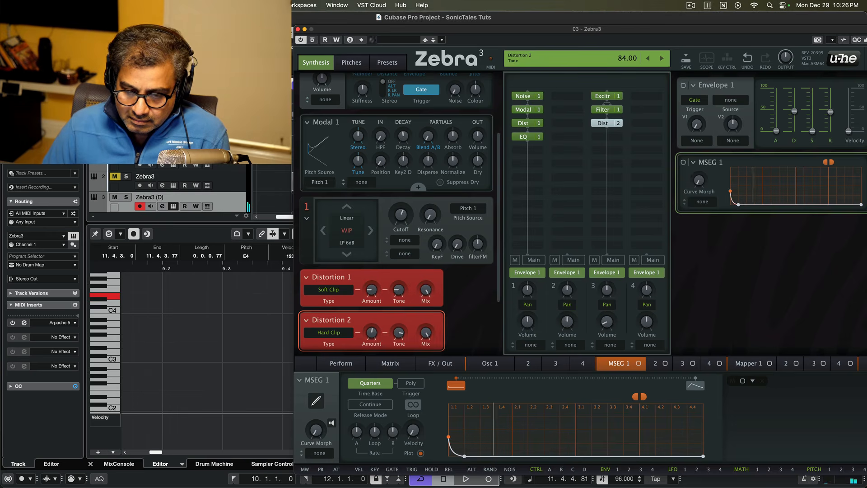
pyautogui.moveTo(398, 332); pyautogui.dragTo(398, 332)
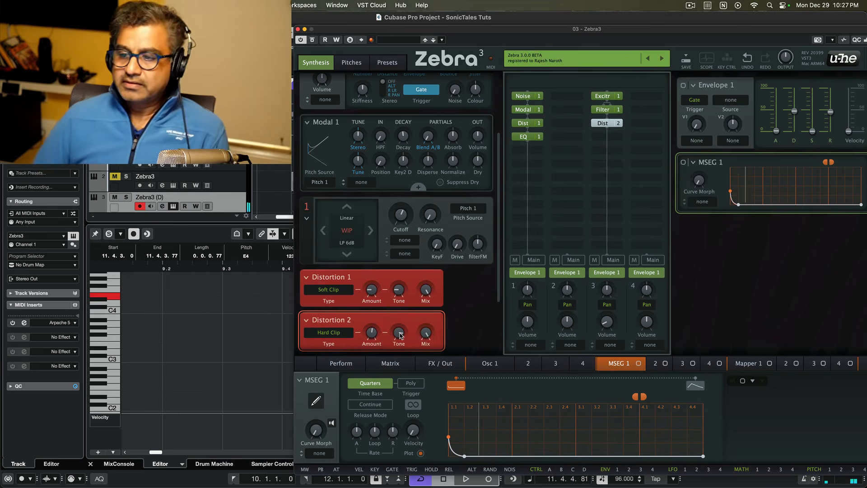
# Set Filter 1's Cutoff to 90 and raise lane 3's volume
pyautogui.click(603, 109)
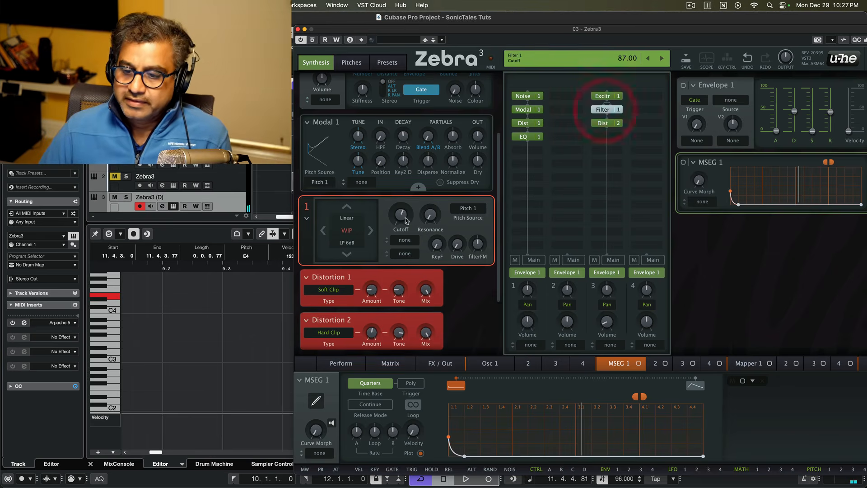
pyautogui.moveTo(405, 220)
pyautogui.mouseDown()
pyautogui.moveTo(404, 213)
pyautogui.moveTo(404, 223)
pyautogui.mouseUp()
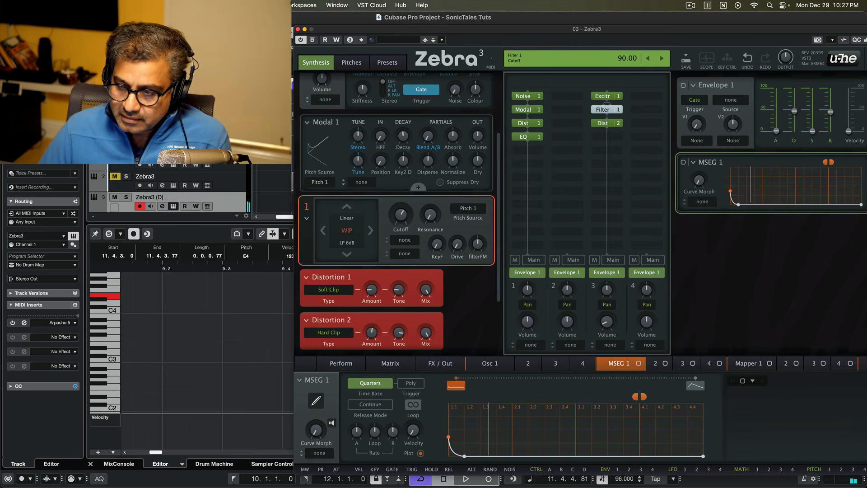
pyautogui.moveTo(608, 322); pyautogui.dragTo(609, 312)
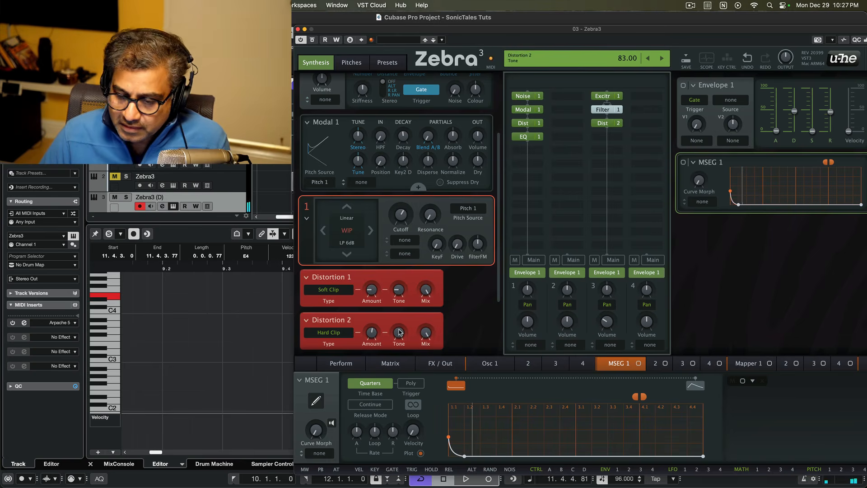
# Mute lane 1, then lower Distortion 2's Amount to 17 and readjust its Tone
pyautogui.click(515, 260)
pyautogui.moveTo(372, 334); pyautogui.dragTo(399, 321)
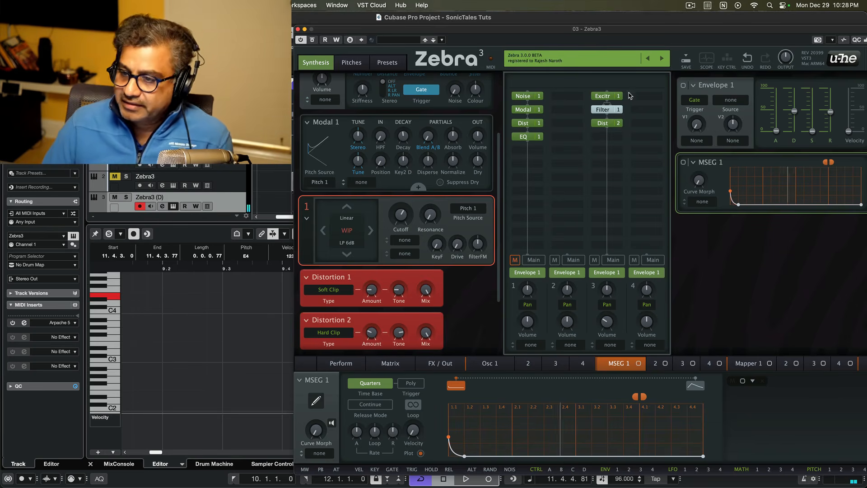
# Add an EQ 2 module below Distortion 2 in lane 3, set it to Resonator, and compare the sound with it bypassed
pyautogui.doubleClick(604, 137)
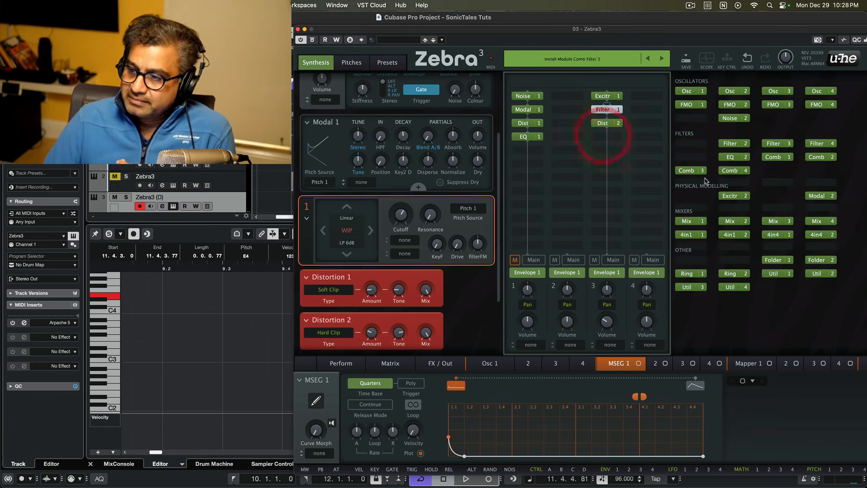
pyautogui.click(731, 159)
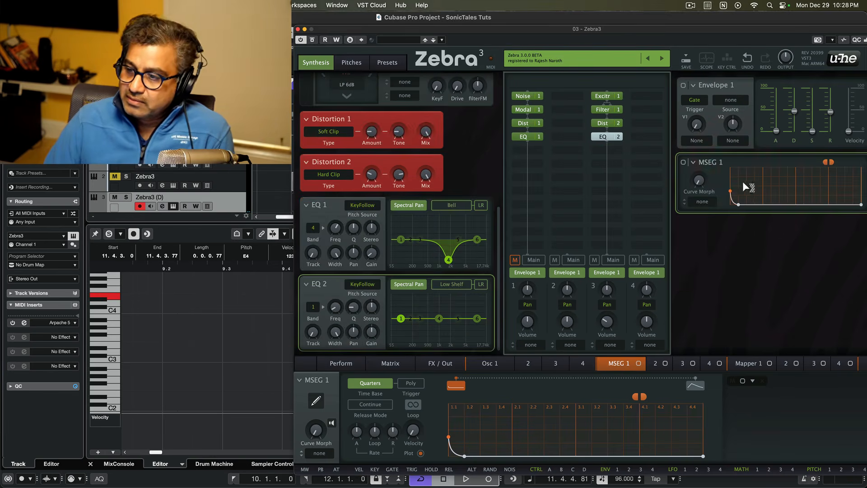
pyautogui.click(409, 285)
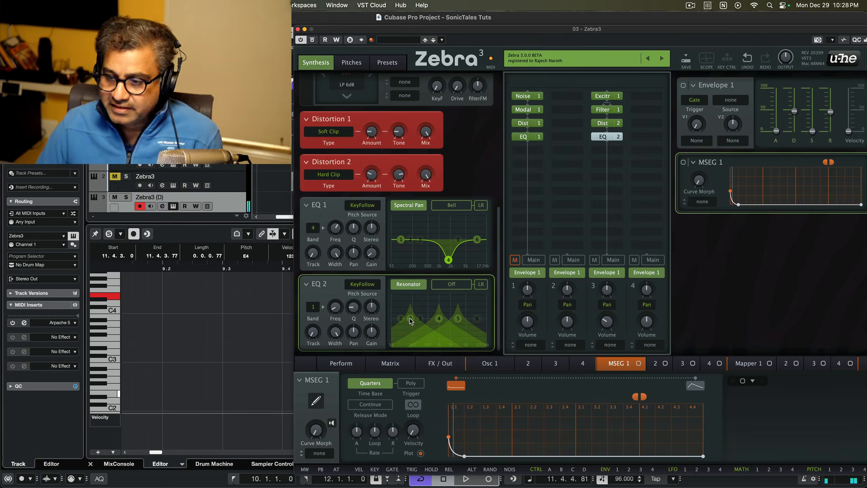
pyautogui.click(605, 137)
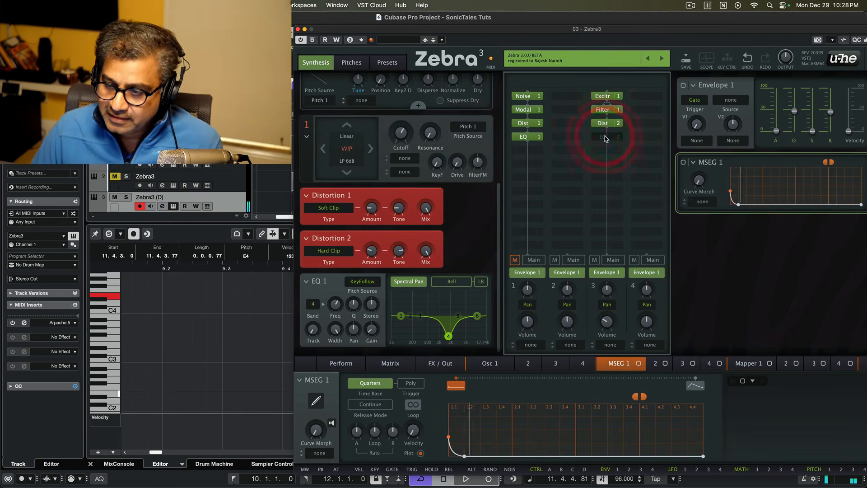
pyautogui.click(605, 137)
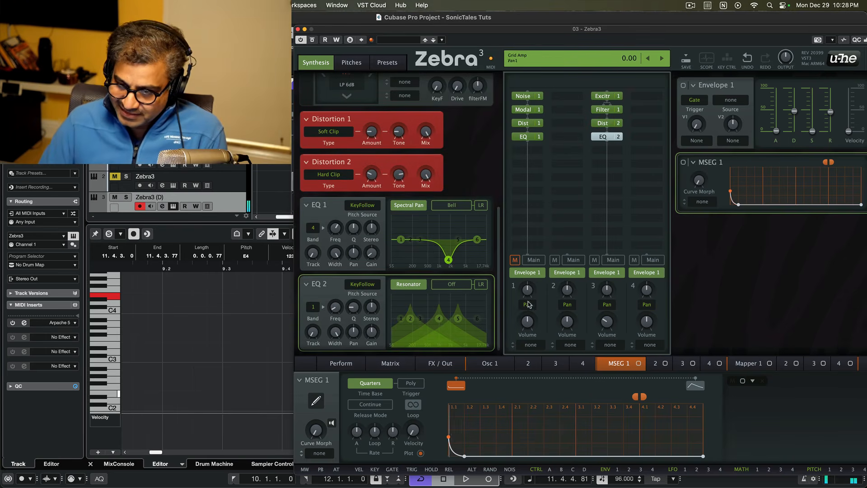
# Pull EQ 2's band 2 down to -24 dB at about 174 Hz and band 5 down to the bottom of the graph
pyautogui.moveTo(410, 318); pyautogui.dragTo(429, 357)
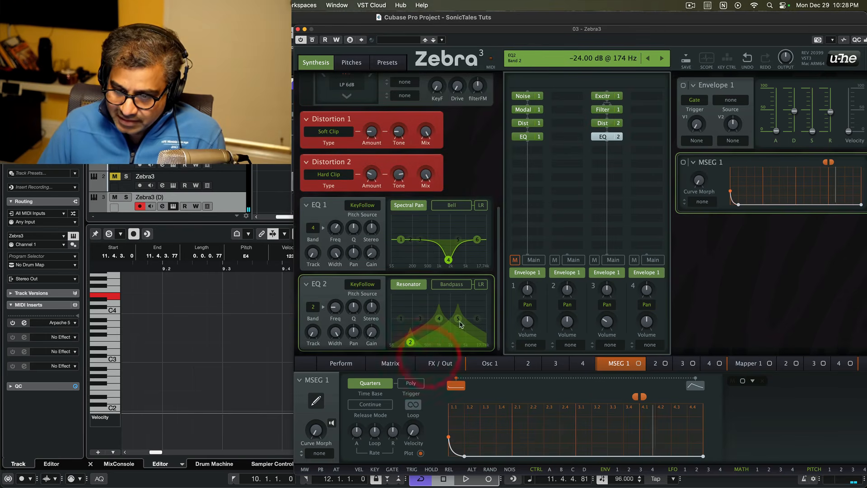
pyautogui.moveTo(458, 320); pyautogui.dragTo(463, 302)
# Boost EQ 2's band 4 to the top of the graph, tune its frequency to about 4.01 kHz, and adjust its Q
pyautogui.doubleClick(463, 300)
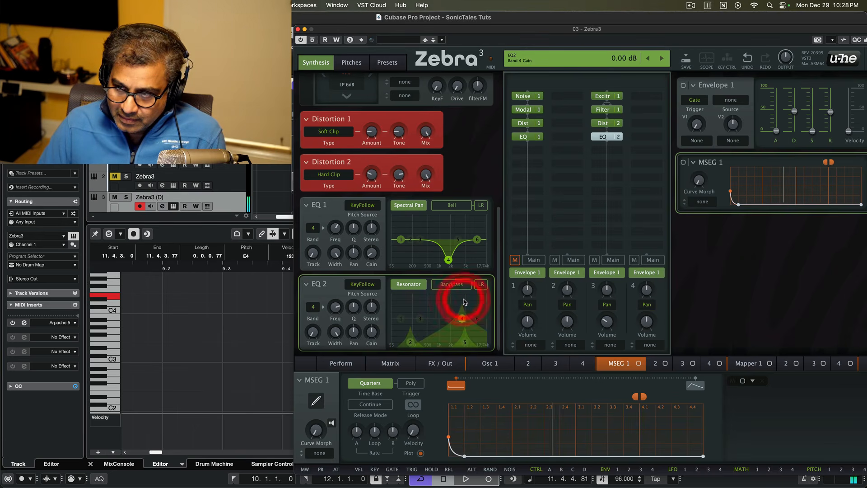
pyautogui.moveTo(463, 305); pyautogui.dragTo(464, 303)
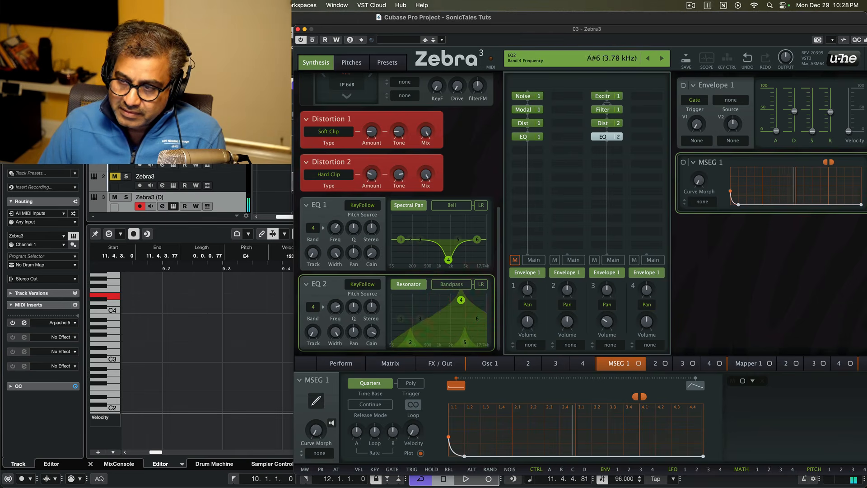
pyautogui.moveTo(339, 308); pyautogui.dragTo(338, 310)
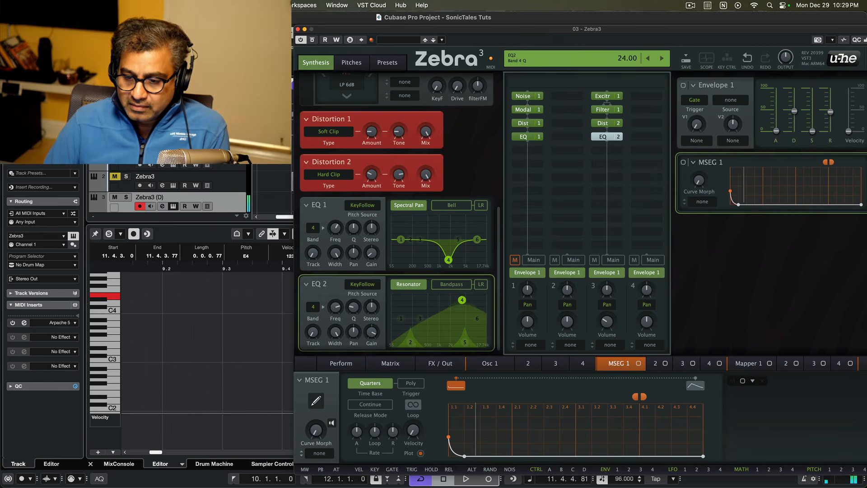
pyautogui.moveTo(353, 306); pyautogui.dragTo(354, 310)
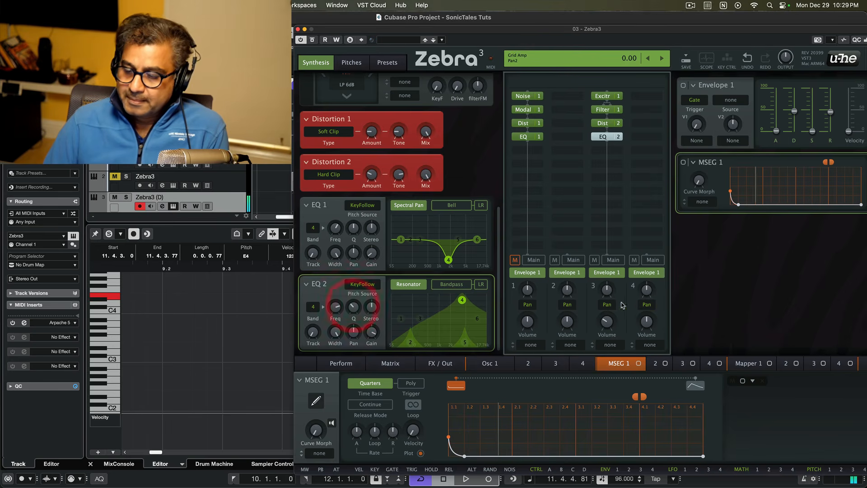
# Unmute lane 1 and lower lane 3's volume
pyautogui.click(515, 259)
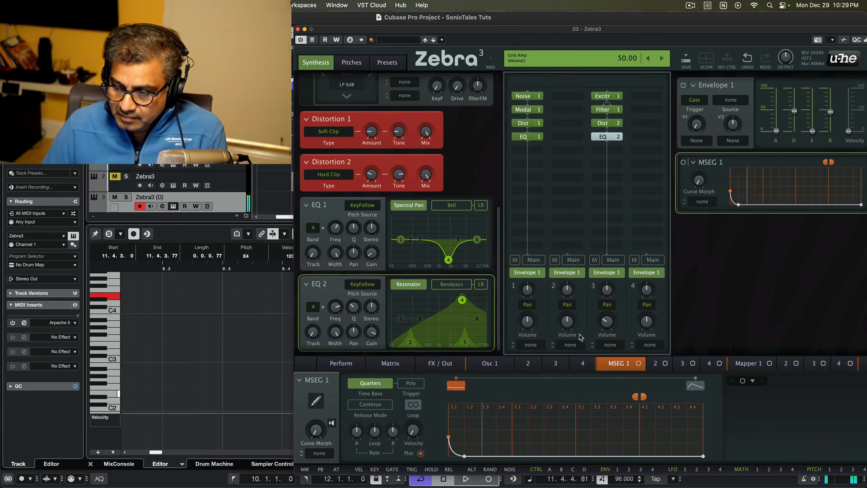
pyautogui.moveTo(608, 325); pyautogui.dragTo(607, 334)
pyautogui.click(559, 191)
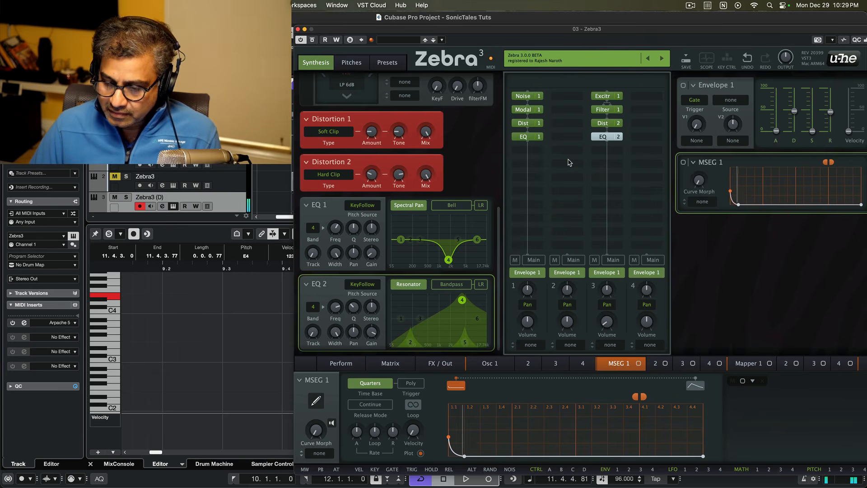
# Show the effects and output section and play back the project briefly to hear the patch
pyautogui.click(437, 363)
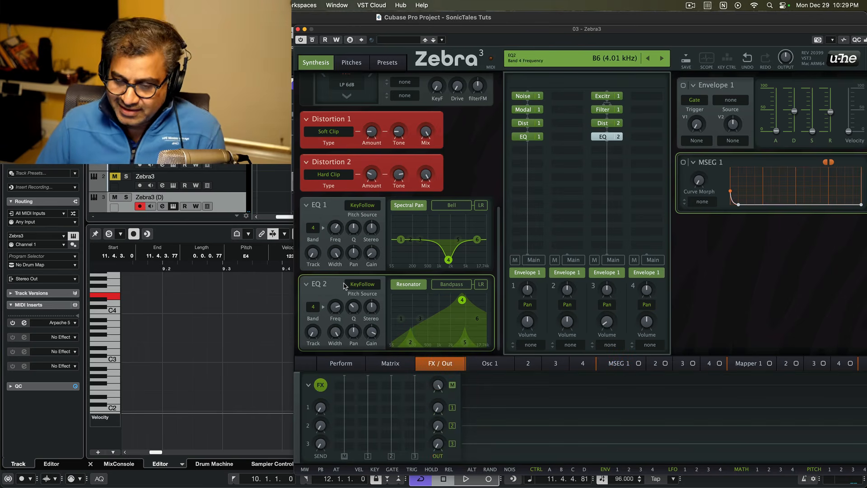
pyautogui.press('space')
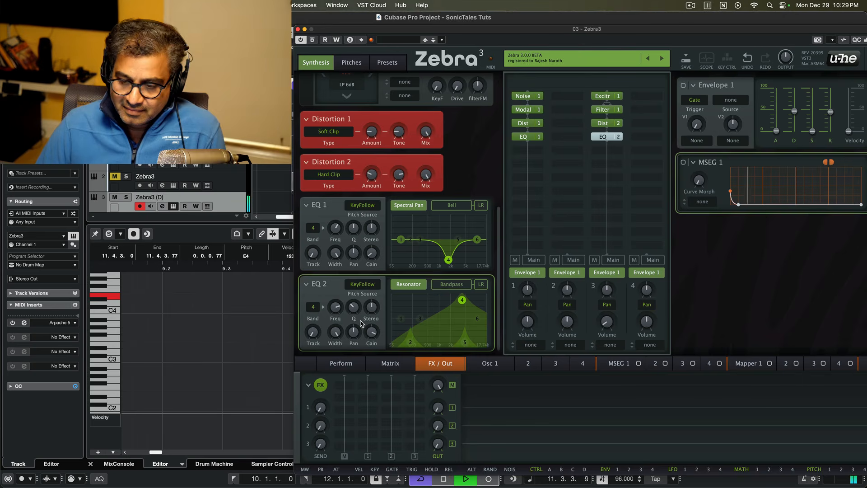
pyautogui.press('space')
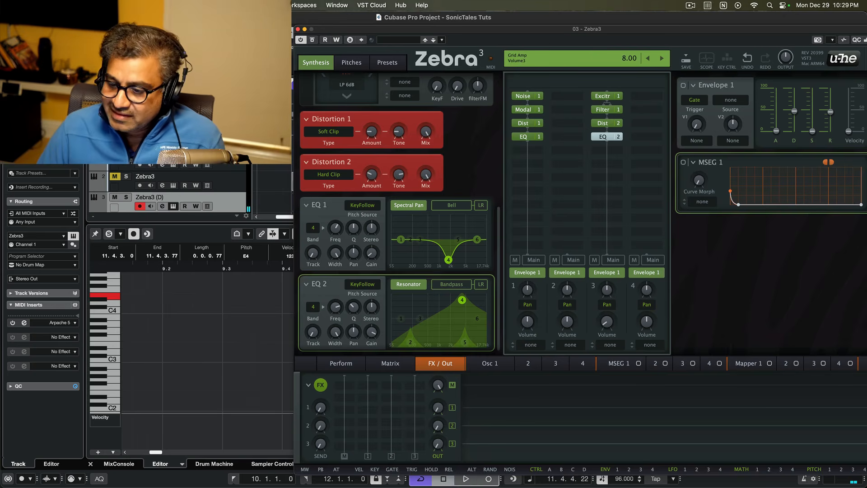
# Set lane 3's volume to 4
pyautogui.moveTo(606, 321); pyautogui.dragTo(606, 328)
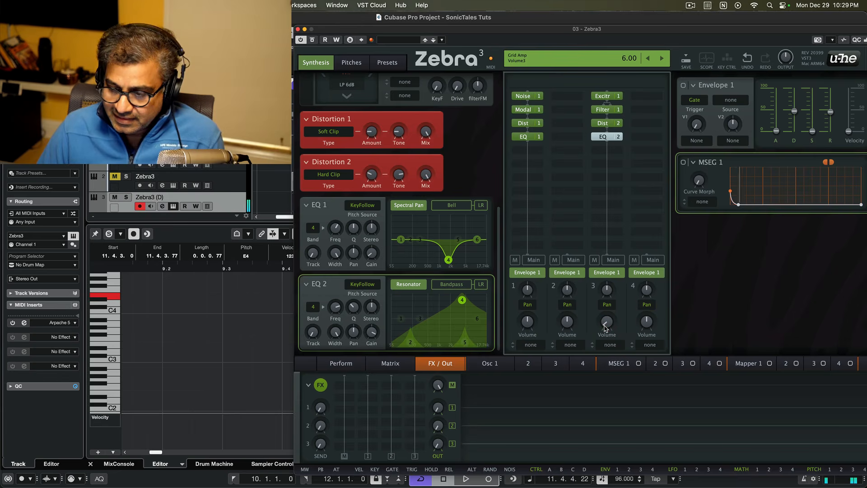
pyautogui.scroll(1, 606, 324)
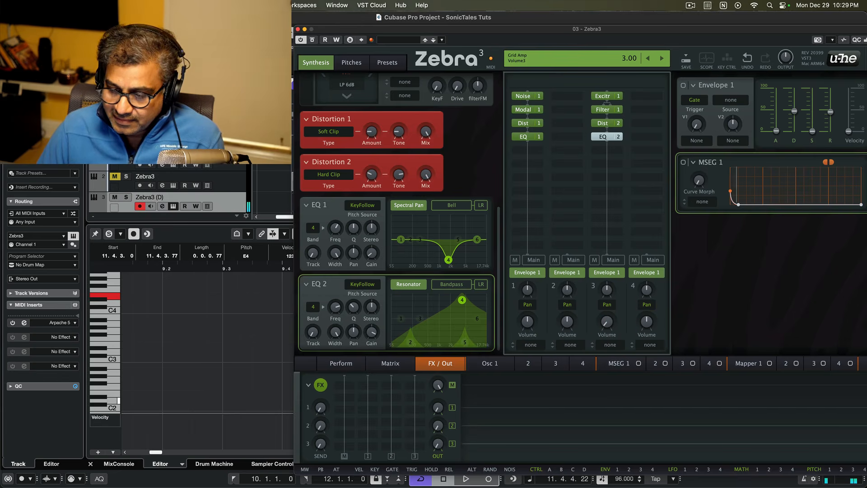
pyautogui.scroll(1, 606, 322)
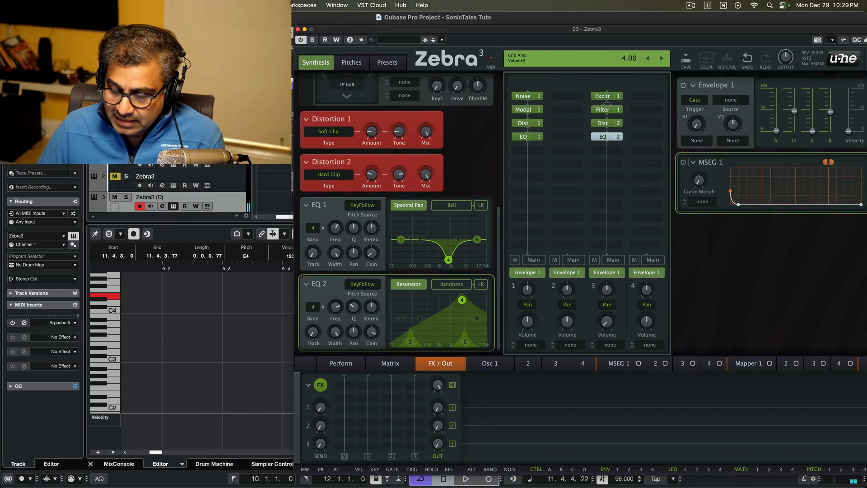
pyautogui.click(605, 324)
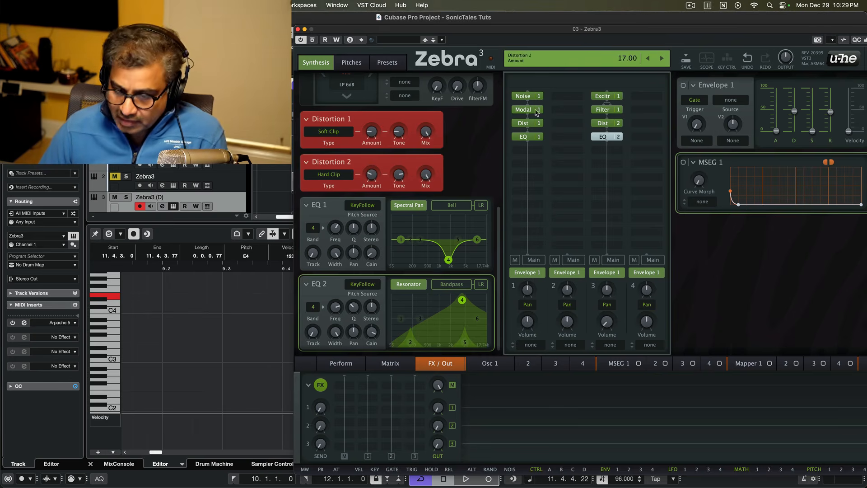
# Add Distortion 3 to the first slot of the main effects lane and set its Amount to about 8
pyautogui.click(348, 389)
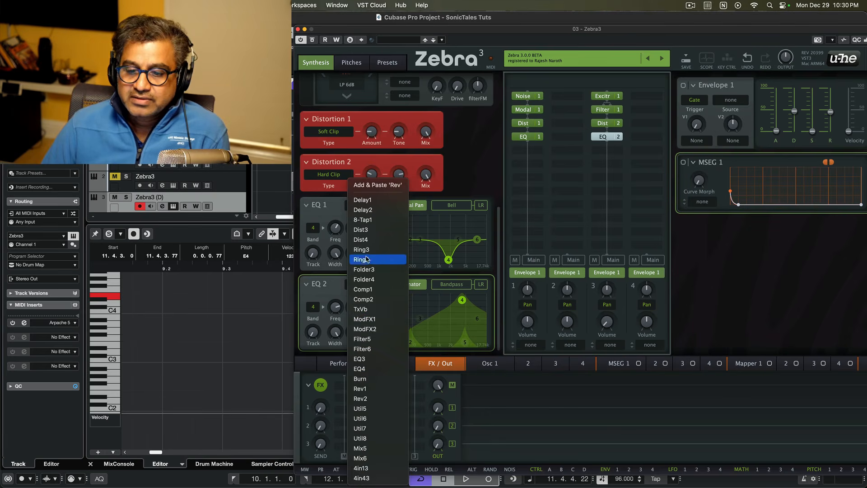
pyautogui.click(367, 229)
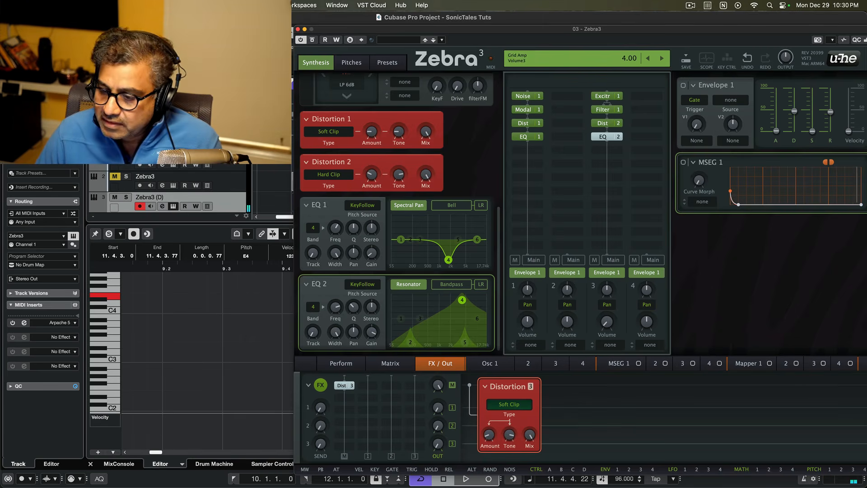
pyautogui.moveTo(606, 322); pyautogui.dragTo(607, 322)
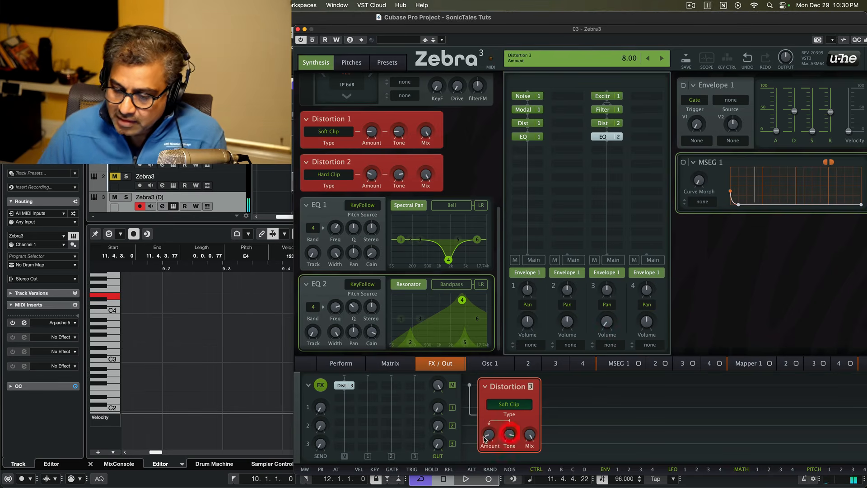
pyautogui.moveTo(489, 435); pyautogui.dragTo(488, 433)
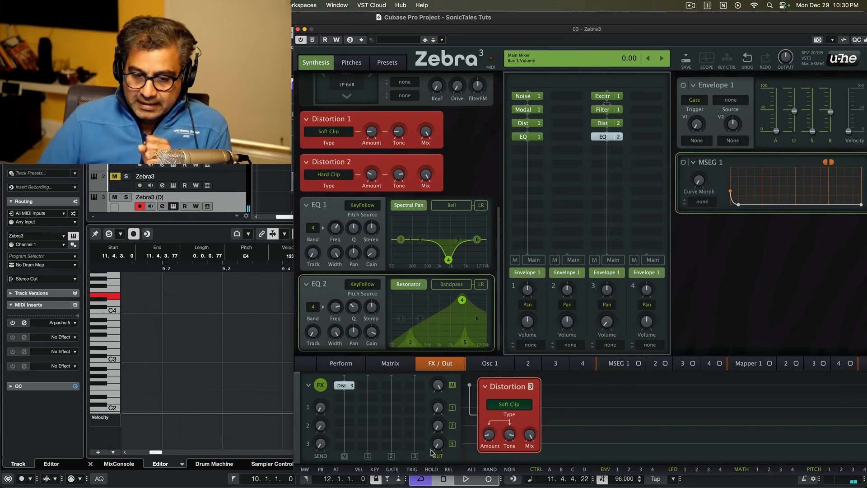
# Add Reverb 1 below Distortion 3 with Decay about 31 and Dry/Wet 3, and move it further down the main effects lane
pyautogui.click(348, 413)
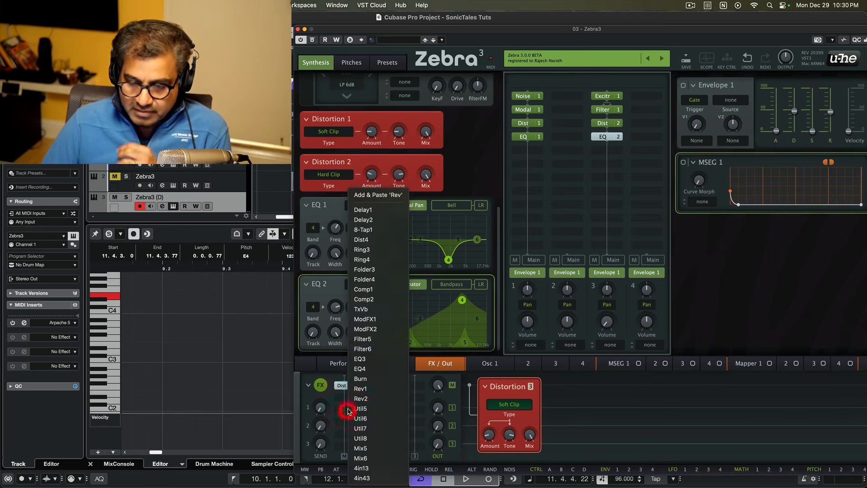
pyautogui.click(373, 389)
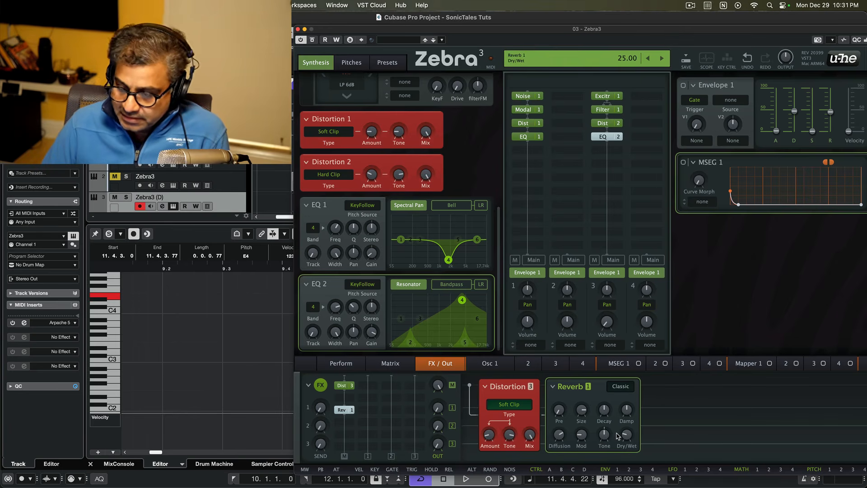
pyautogui.moveTo(626, 436); pyautogui.dragTo(626, 448)
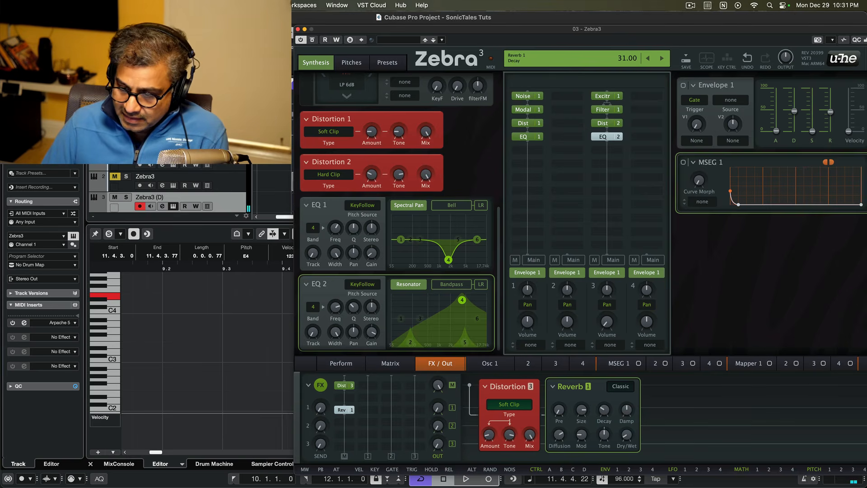
pyautogui.moveTo(604, 409); pyautogui.dragTo(626, 440)
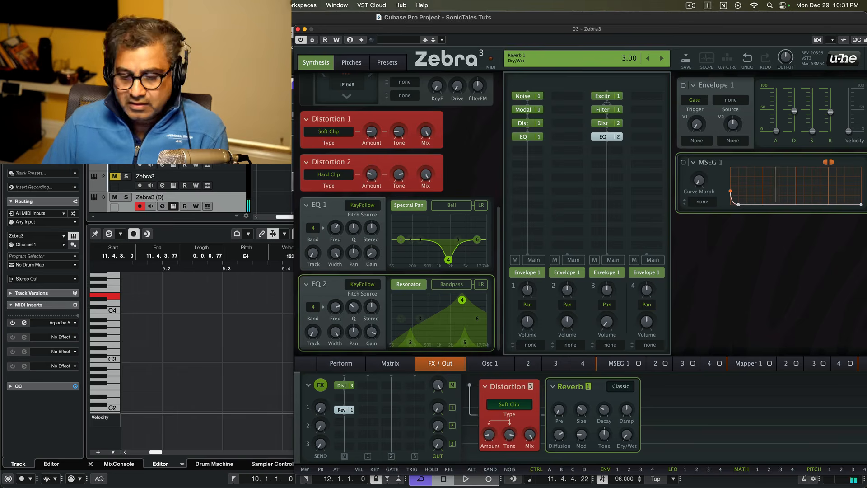
pyautogui.click(582, 434)
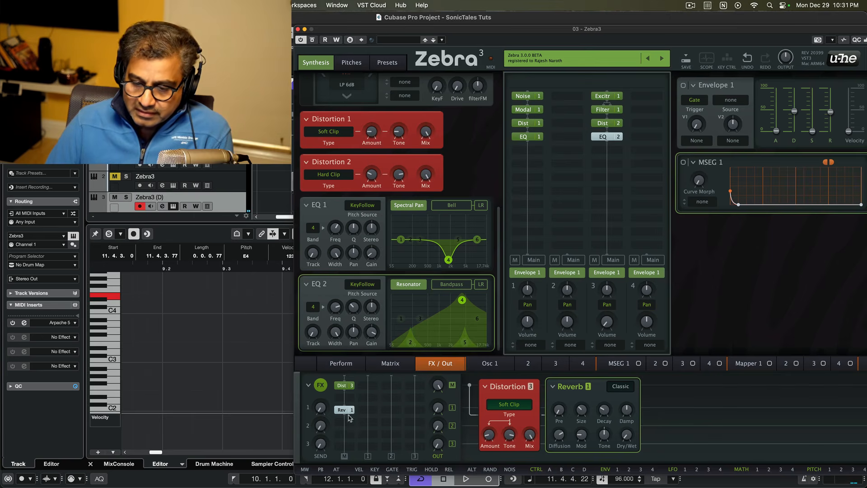
pyautogui.moveTo(348, 415); pyautogui.dragTo(347, 426)
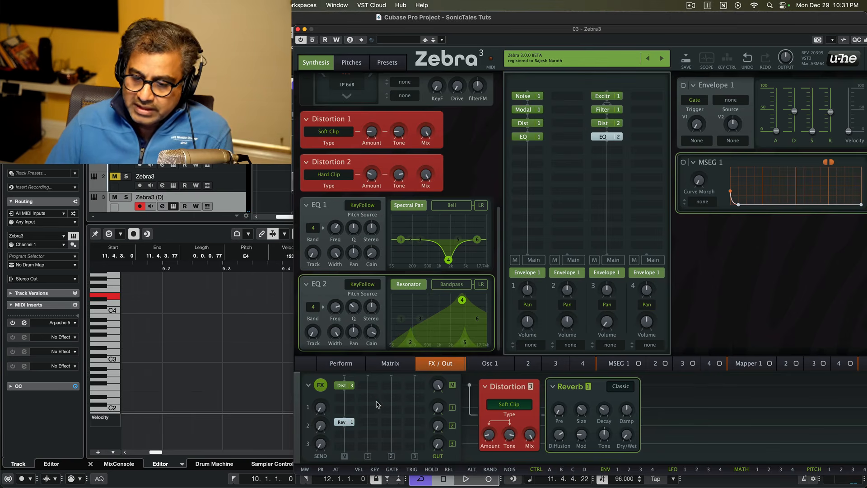
# Add EQ 3 to the second effects lane with its input taken from lane 1, and set the Bus 1 output volume to 18
pyautogui.click(363, 399)
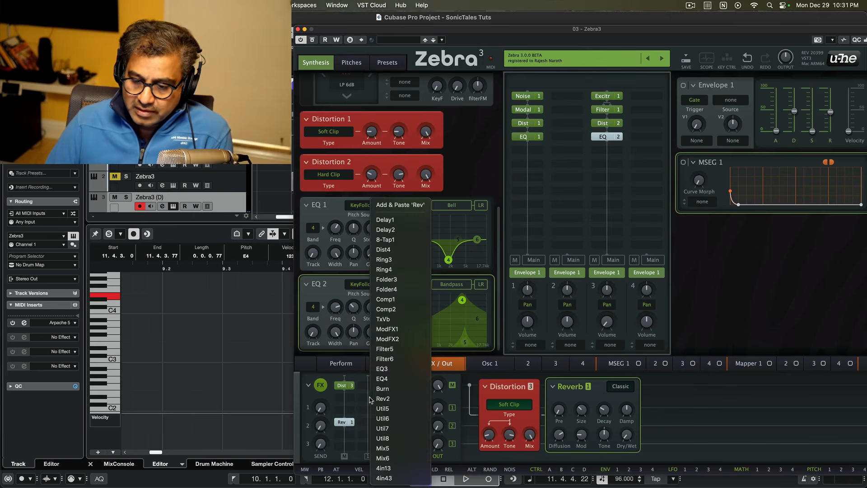
pyautogui.click(389, 366)
pyautogui.rightClick(369, 399)
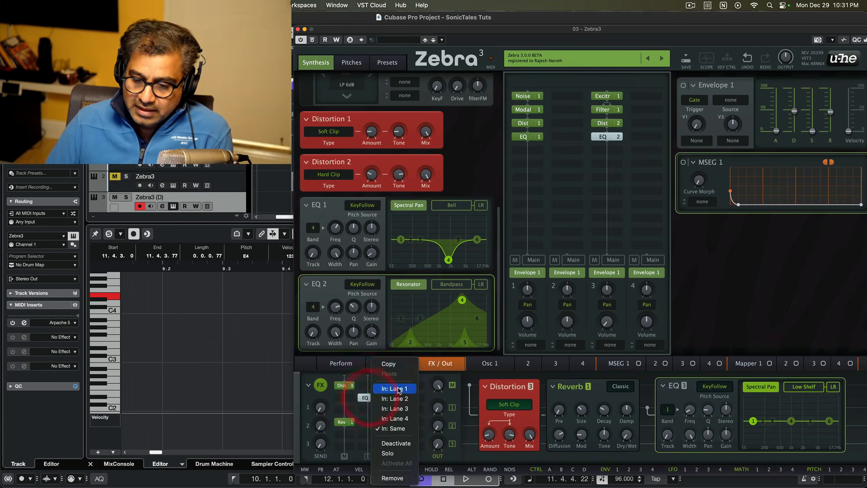
pyautogui.click(399, 390)
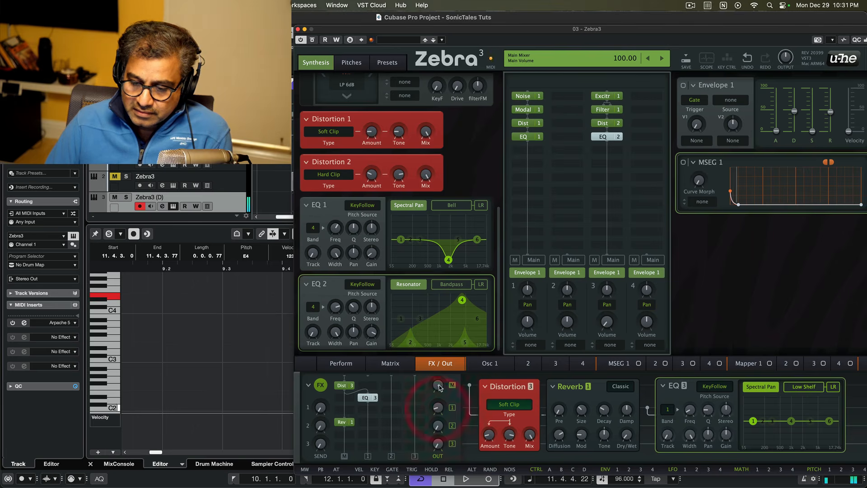
pyautogui.moveTo(438, 385); pyautogui.dragTo(438, 404)
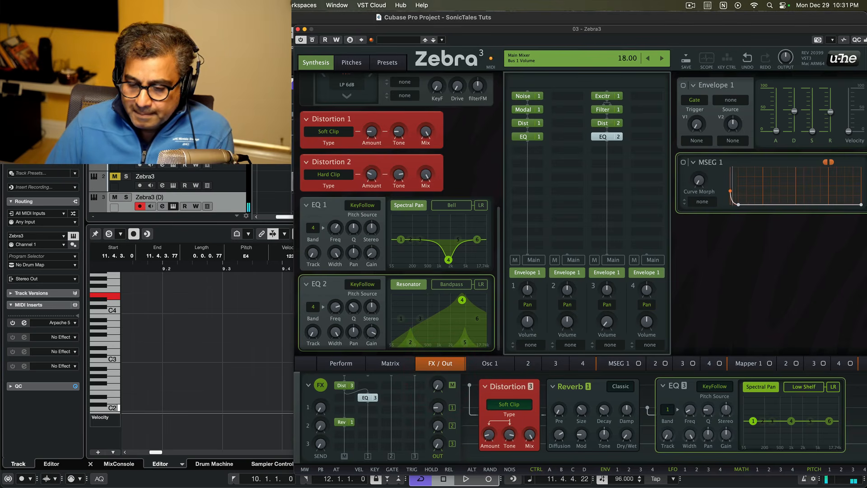
# Switch EQ 3 to Resonator mode and turn its bands 1, 2 and 5 off
pyautogui.click(367, 398)
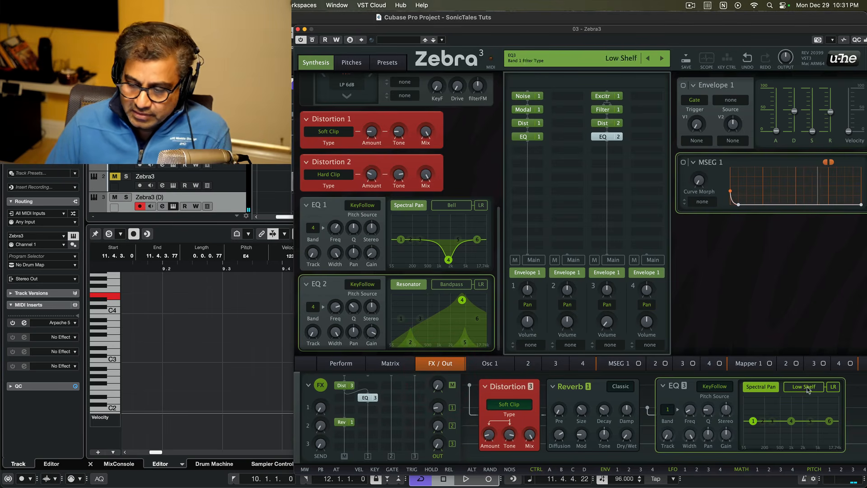
pyautogui.click(764, 390)
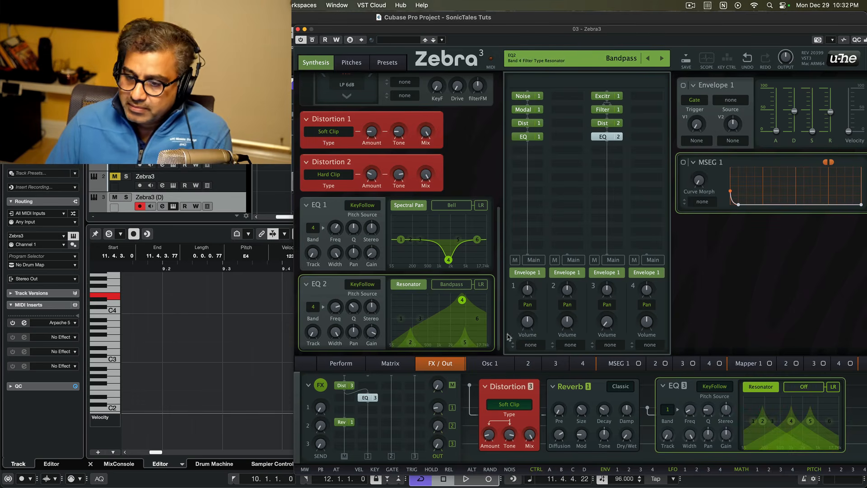
pyautogui.click(762, 422)
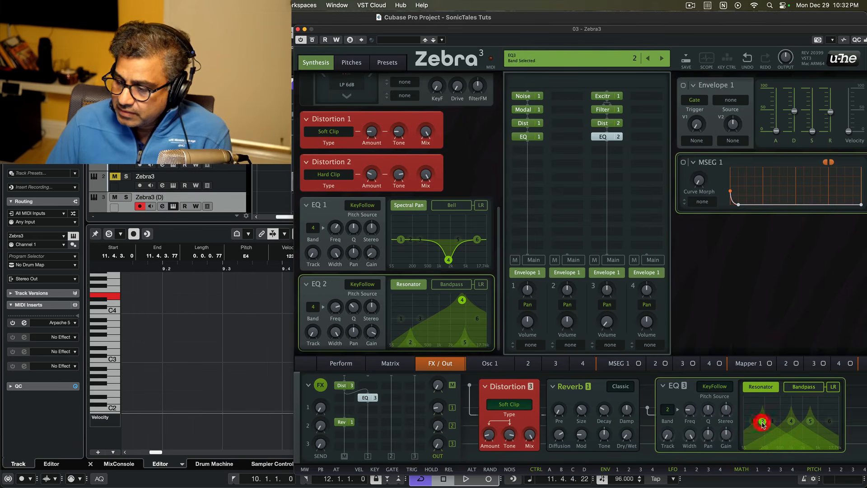
pyautogui.click(804, 386)
pyautogui.click(795, 387)
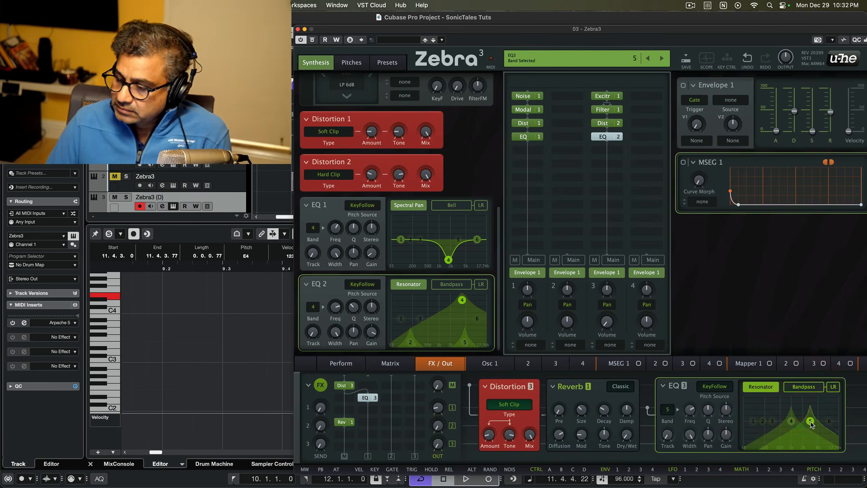
pyautogui.click(811, 421)
pyautogui.click(804, 386)
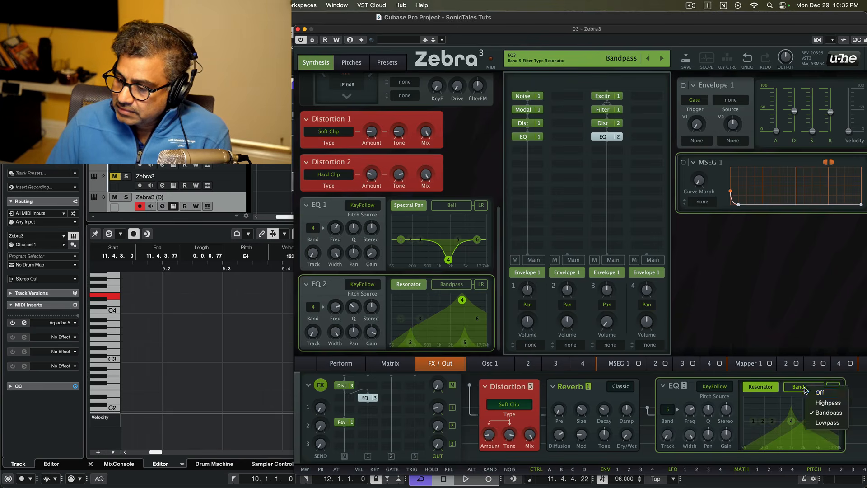
pyautogui.click(797, 387)
# Raise EQ 3's band 4 peak at about 3.14 kHz (G6) and adjust its Q to about 33
pyautogui.moveTo(791, 424); pyautogui.dragTo(801, 413)
pyautogui.moveTo(801, 406); pyautogui.dragTo(810, 400)
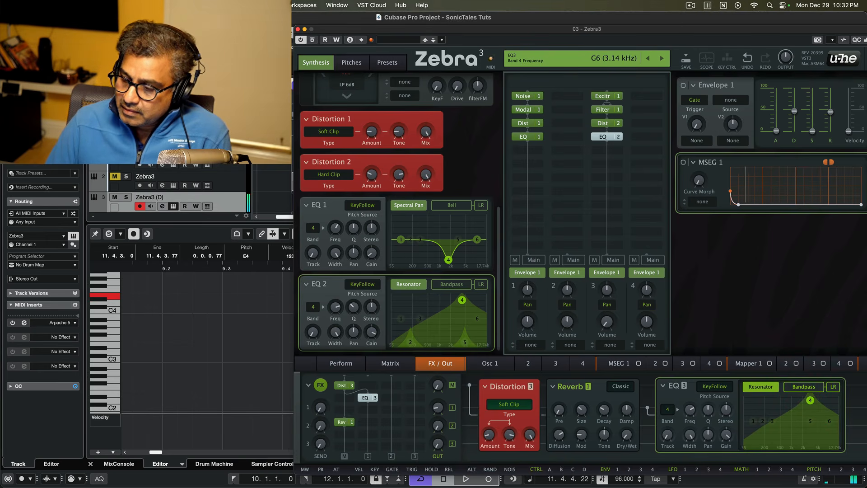
pyautogui.click(689, 410)
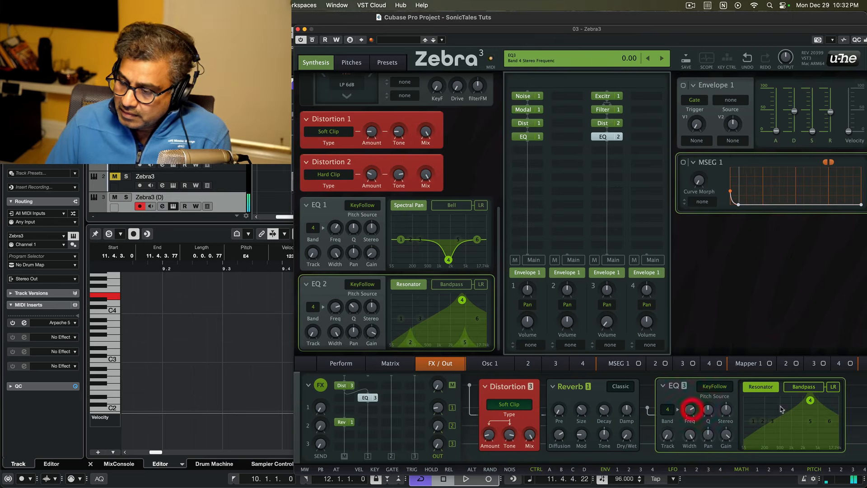
pyautogui.click(709, 411)
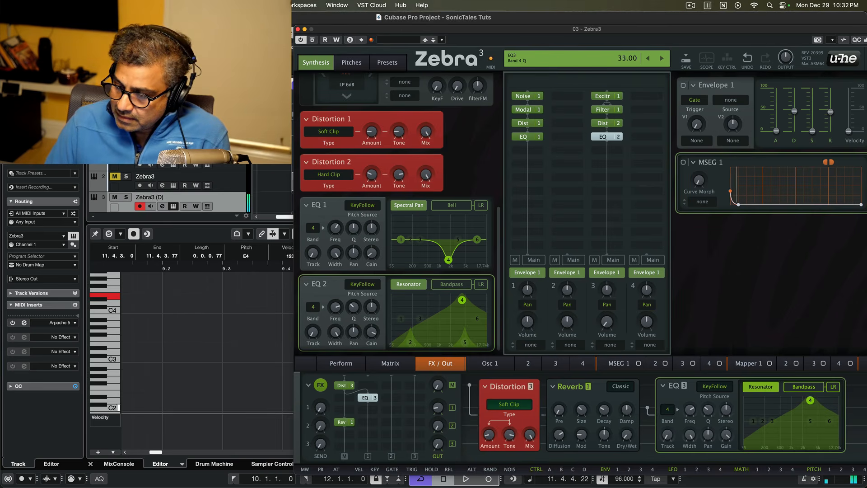
pyautogui.click(708, 409)
# Turn down the Bus 1 output and add Mix 5 above Reverb 1 in the main effects lane, with input B from lane 2
pyautogui.click(365, 398)
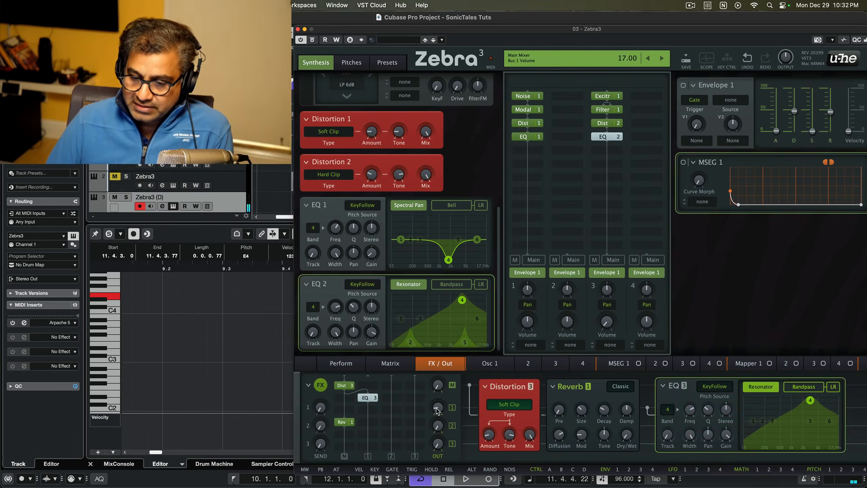
pyautogui.moveTo(437, 409); pyautogui.dragTo(437, 433)
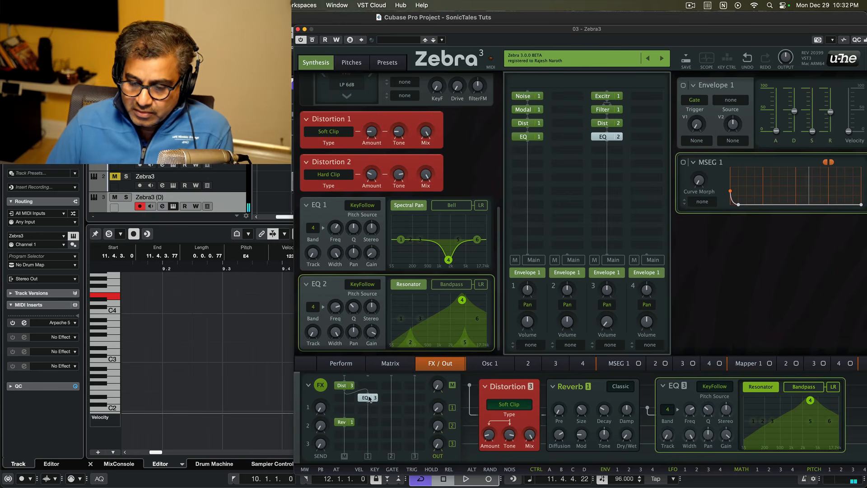
pyautogui.rightClick(347, 411)
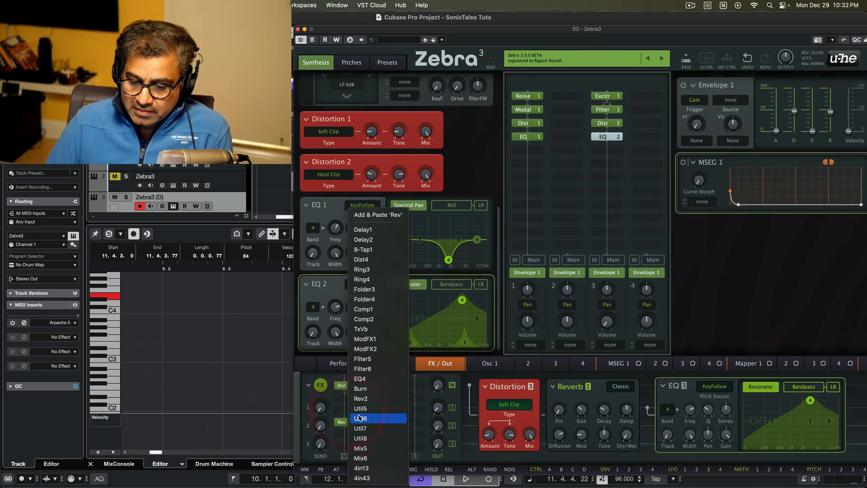
pyautogui.click(363, 448)
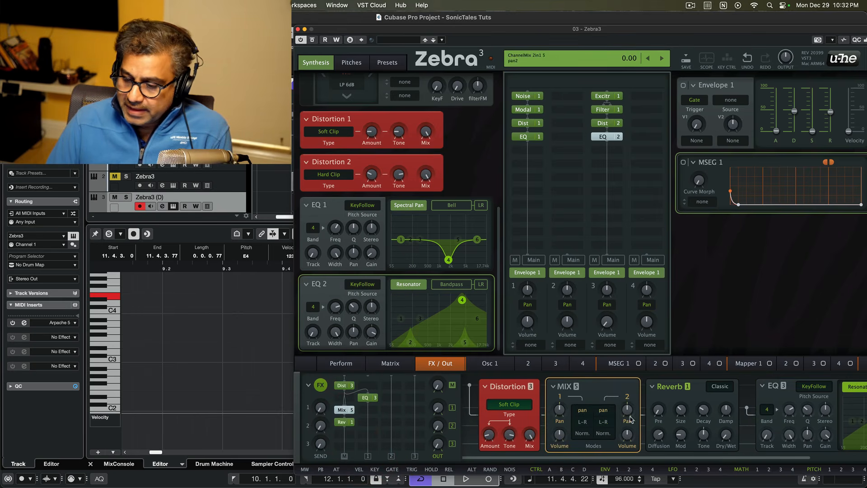
pyautogui.rightClick(342, 411)
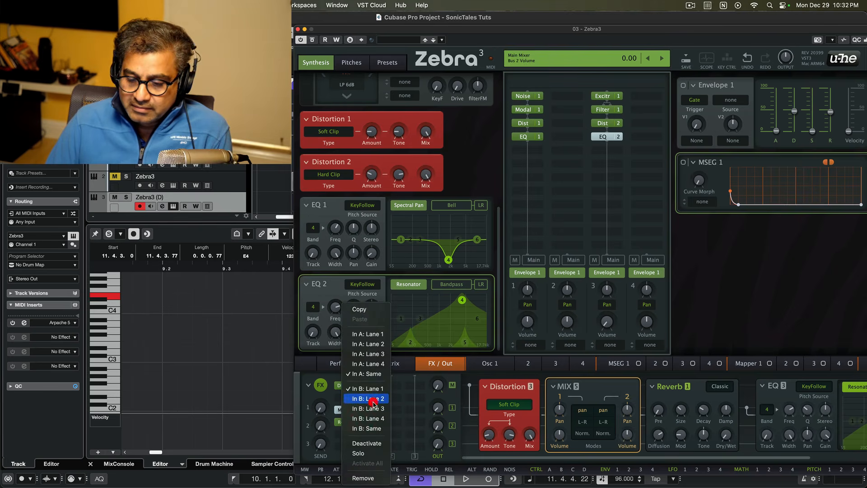
pyautogui.click(373, 399)
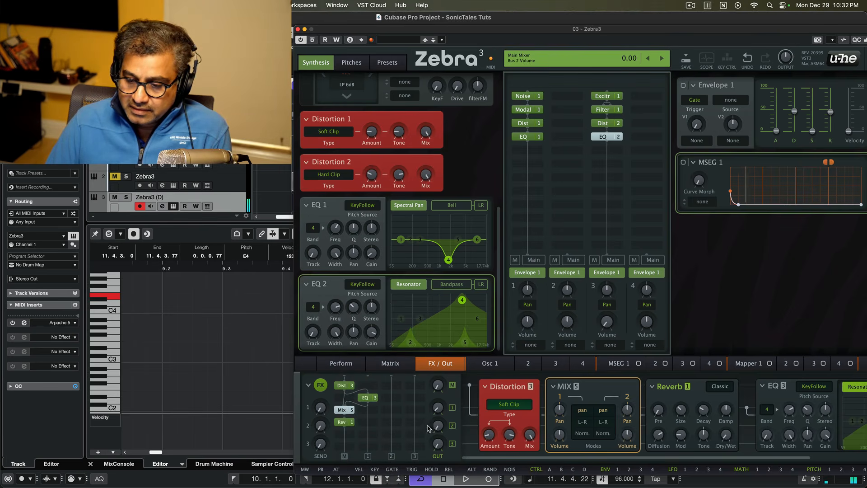
# Try out the Bus 1, Mix 5 channel 1 and main output levels, and reset the main volume to its default
pyautogui.click(437, 409)
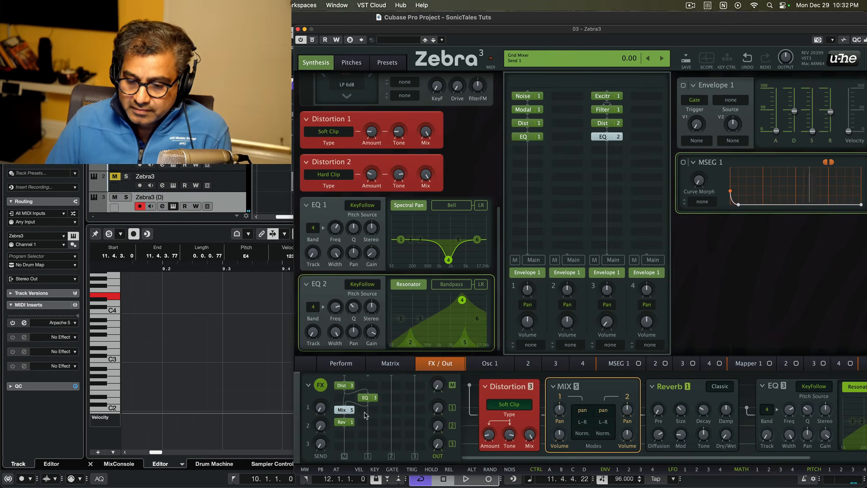
pyautogui.click(343, 410)
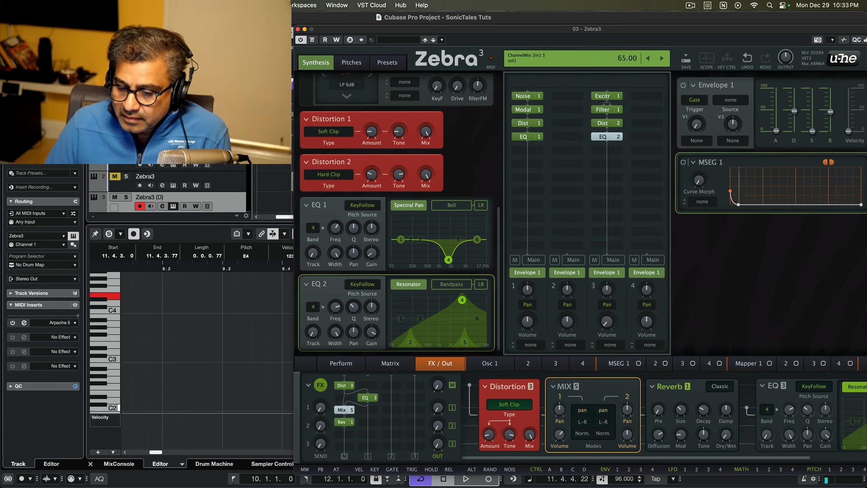
pyautogui.click(560, 435)
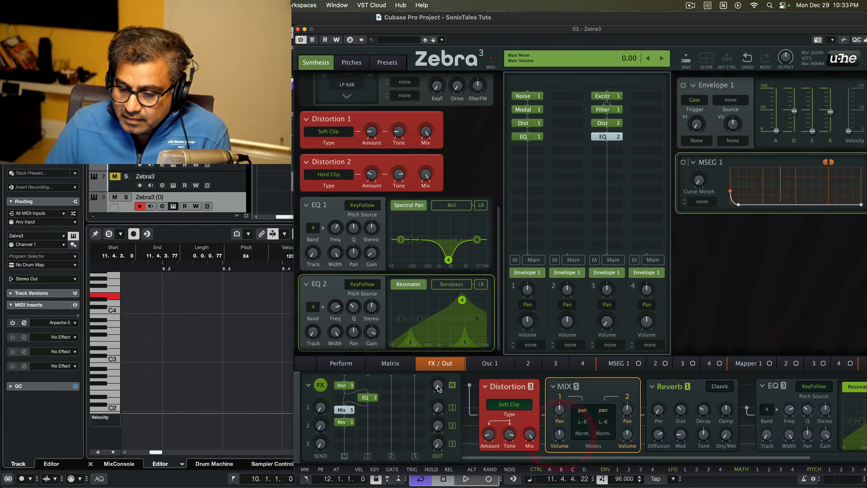
pyautogui.moveTo(438, 387); pyautogui.dragTo(438, 364)
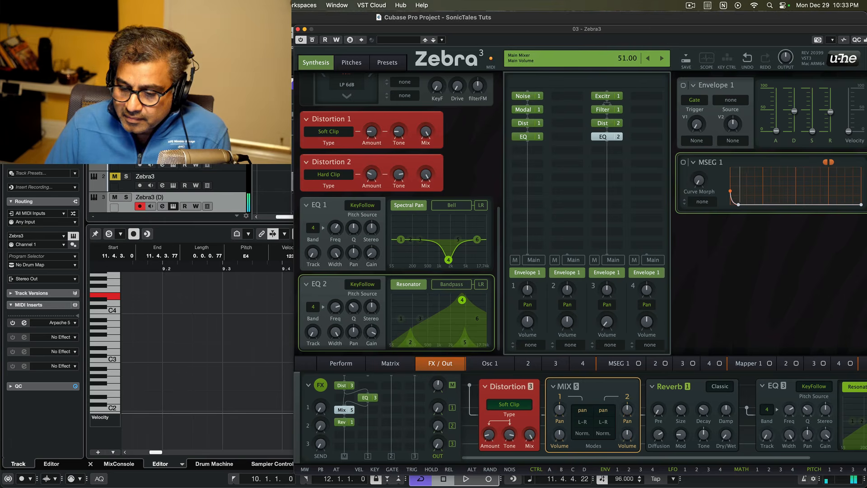
pyautogui.doubleClick(438, 387)
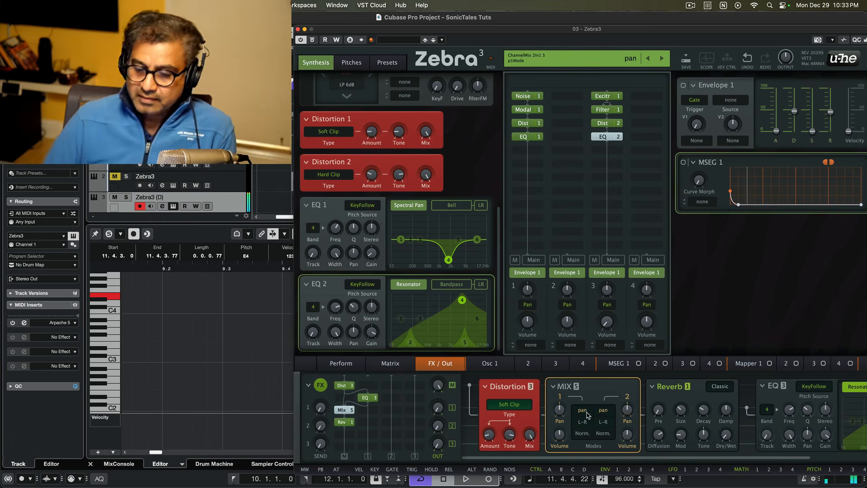
# Lower Mix 5's channel 2 volume, adjust its channel 1 volume, and set the Bus 1 output volume to about 4
pyautogui.moveTo(627, 434); pyautogui.dragTo(627, 451)
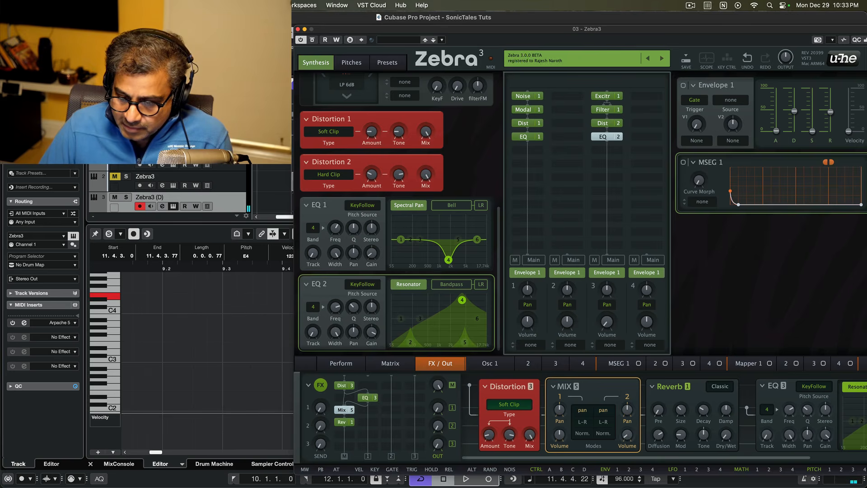
pyautogui.moveTo(437, 408); pyautogui.dragTo(439, 408)
pyautogui.moveTo(560, 434); pyautogui.dragTo(562, 420)
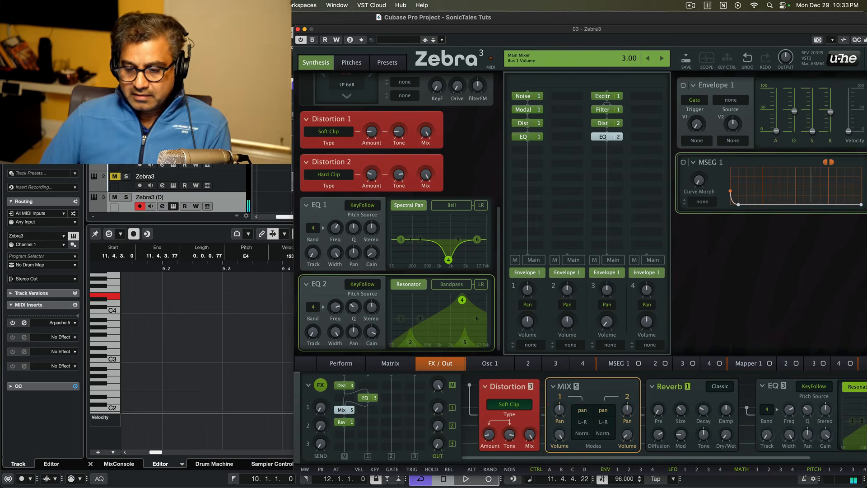
pyautogui.moveTo(437, 407); pyautogui.dragTo(438, 407)
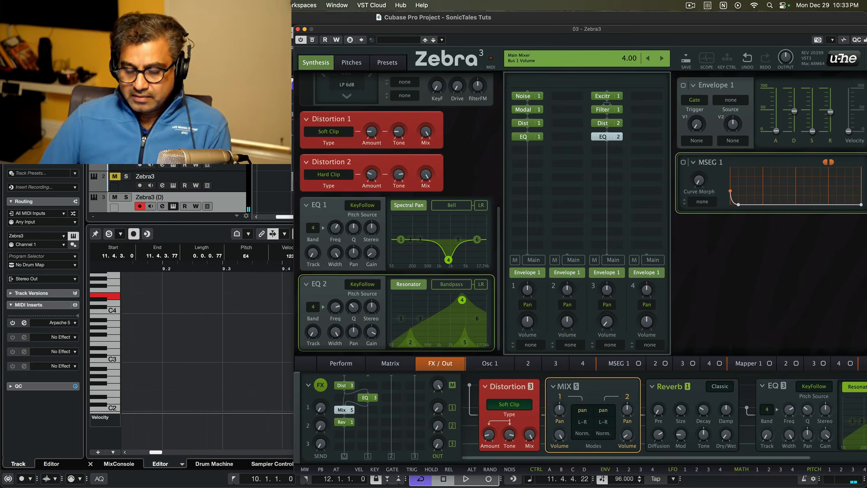
pyautogui.click(437, 409)
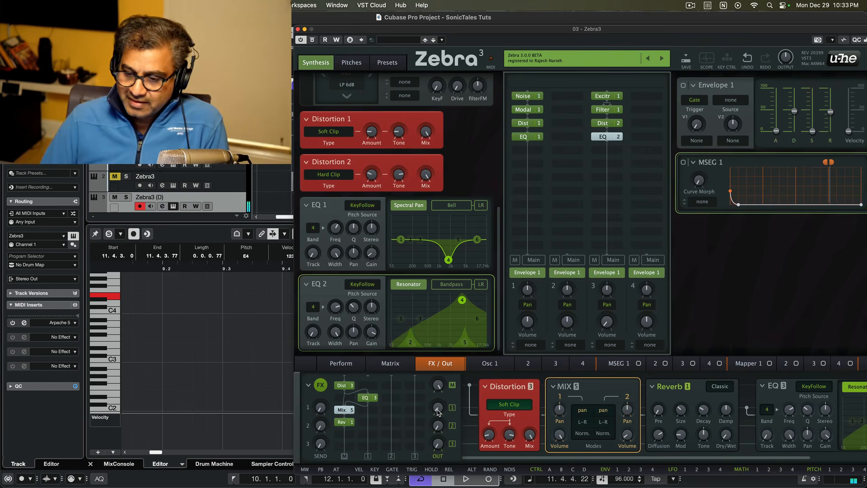
# Play back the project briefly to hear the effects mix, and select EQ 1 in the first synthesis lane
pyautogui.press('space')
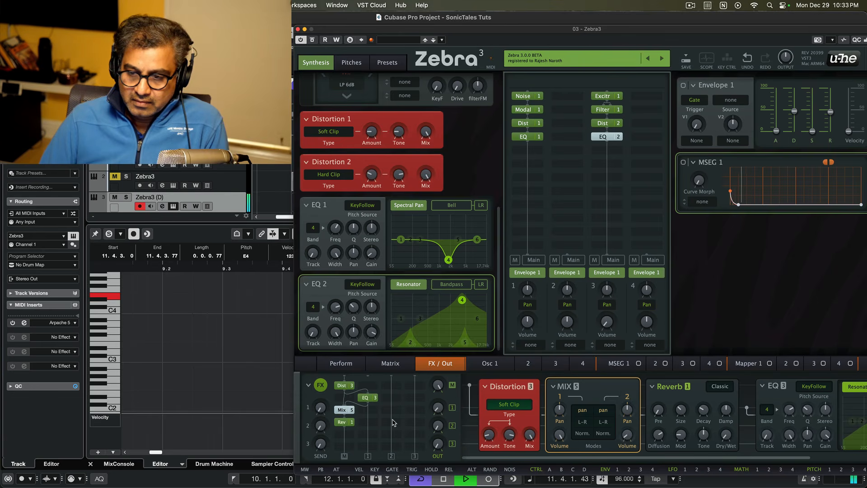
pyautogui.press('space')
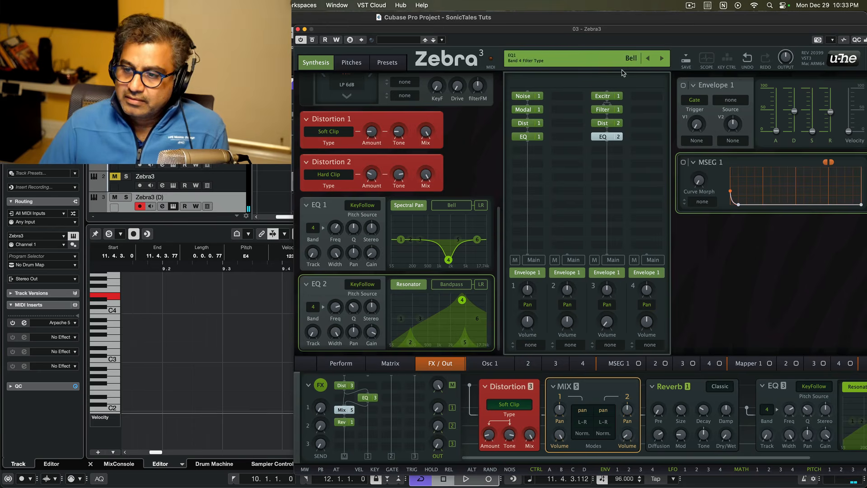
pyautogui.click(525, 136)
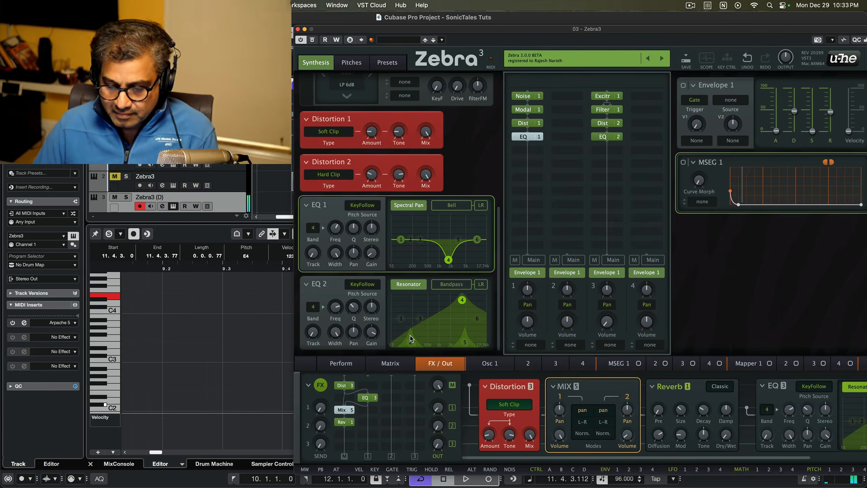
# Toggle the Arpache 5 MIDI insert and set the Bus 1 output volume to about 3
pyautogui.click(437, 411)
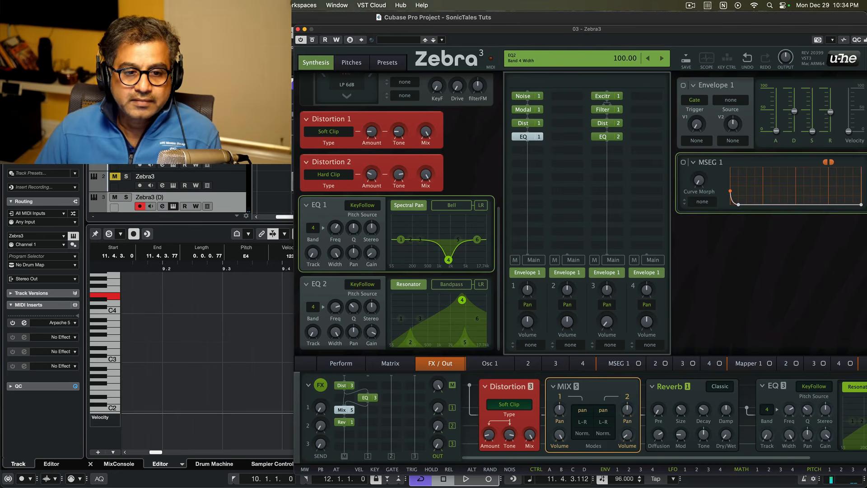
pyautogui.click(12, 322)
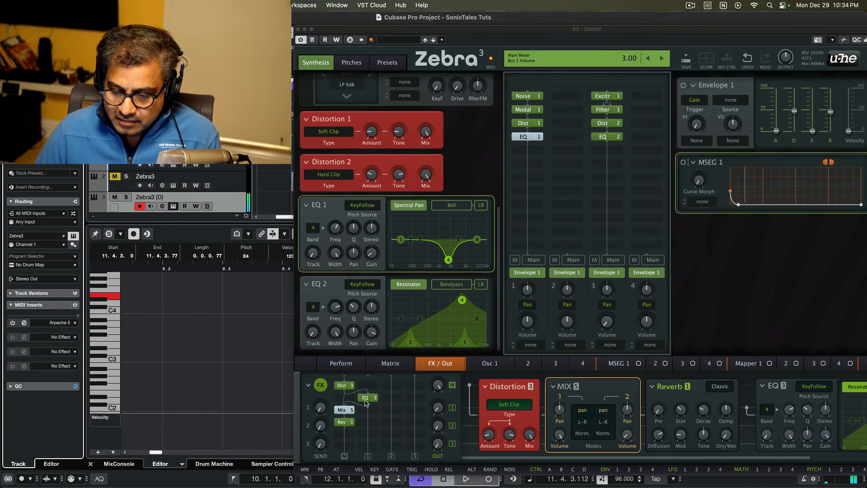
pyautogui.moveTo(435, 409); pyautogui.dragTo(436, 411)
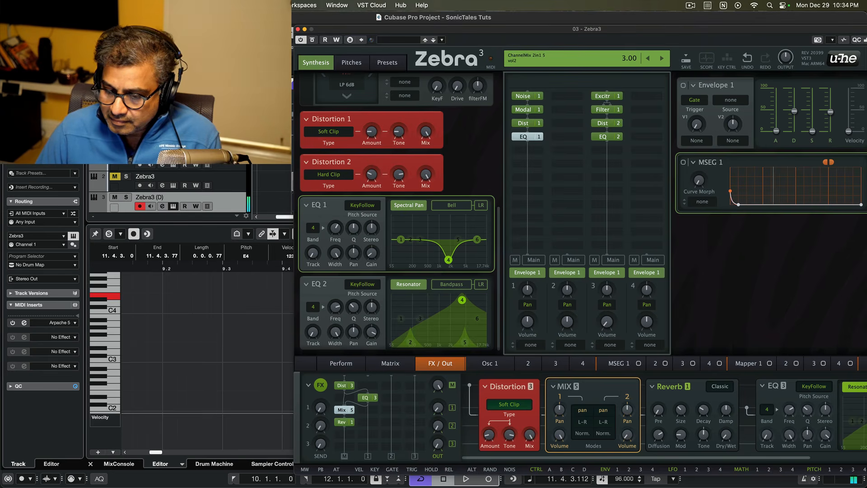
# Trim Mix 5's channel 2 volume and synthesis lane 3's volume, and play back the project briefly to check the balance
pyautogui.moveTo(627, 434); pyautogui.dragTo(627, 434)
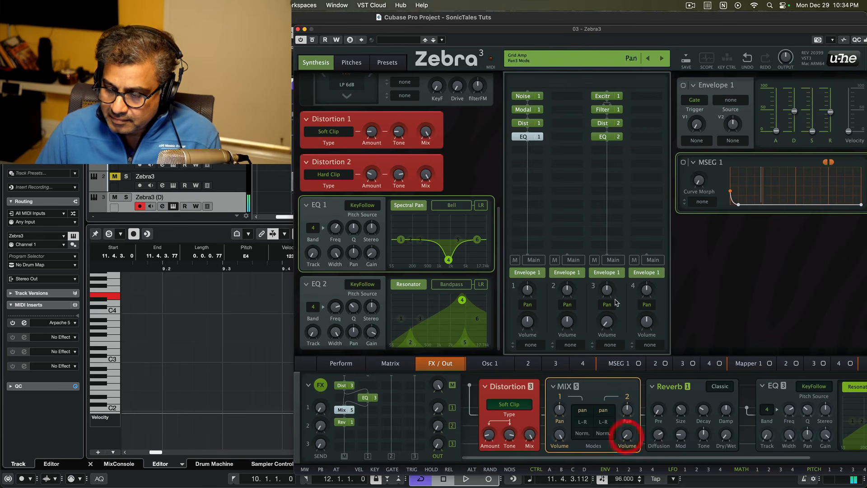
pyautogui.moveTo(608, 324); pyautogui.dragTo(608, 324)
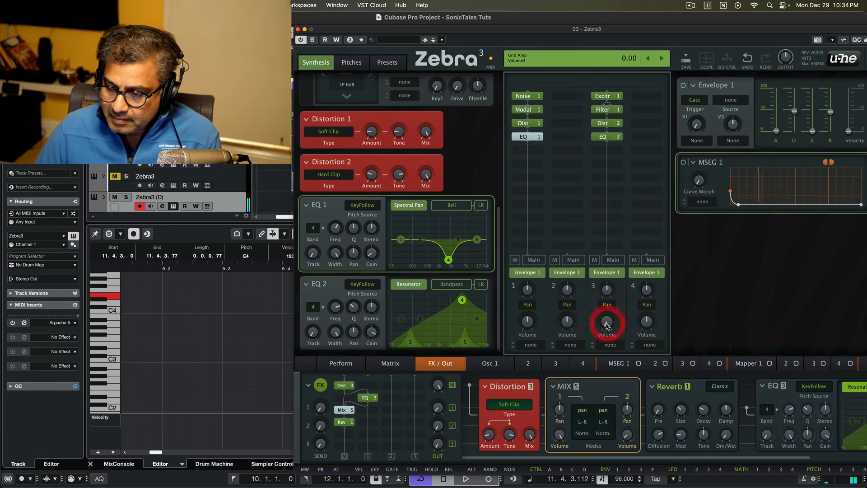
pyautogui.click(606, 324)
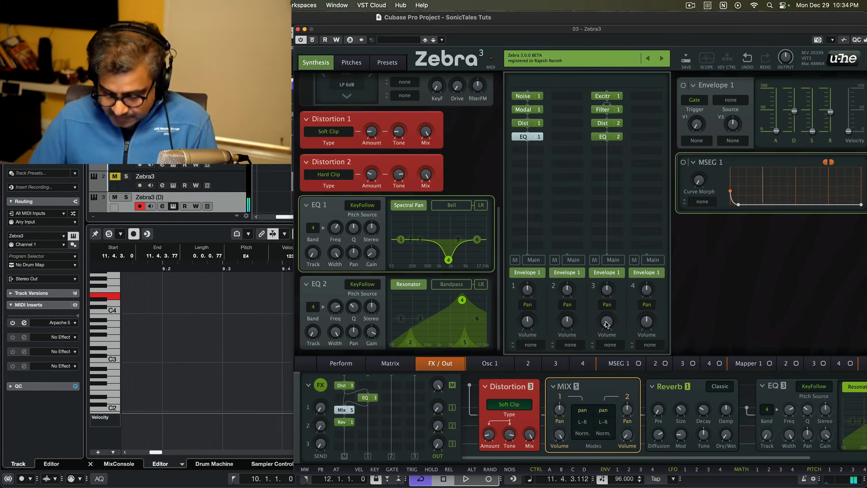
pyautogui.press('space')
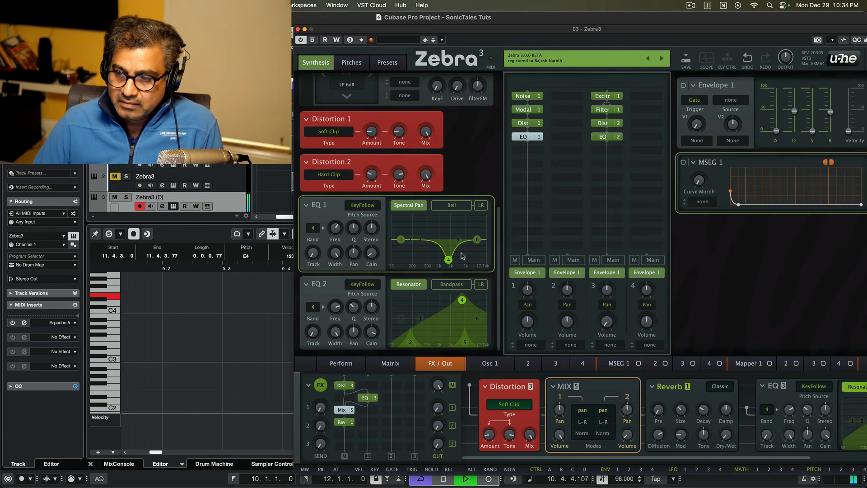
pyautogui.press('space')
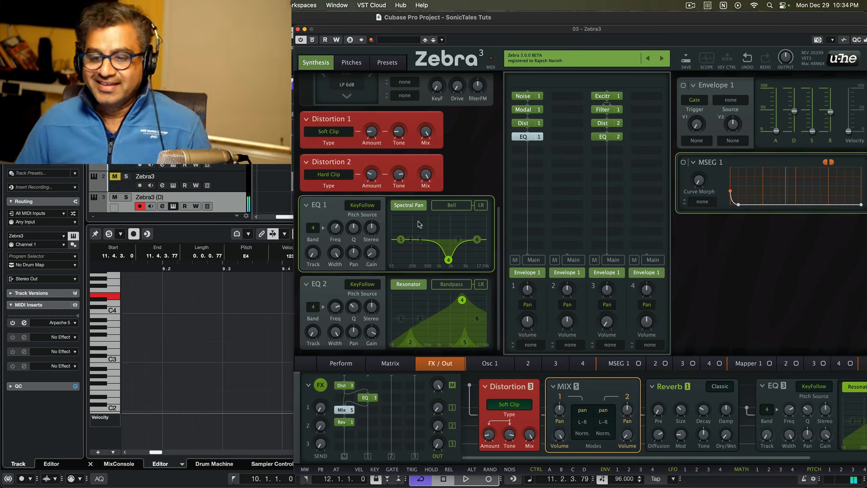